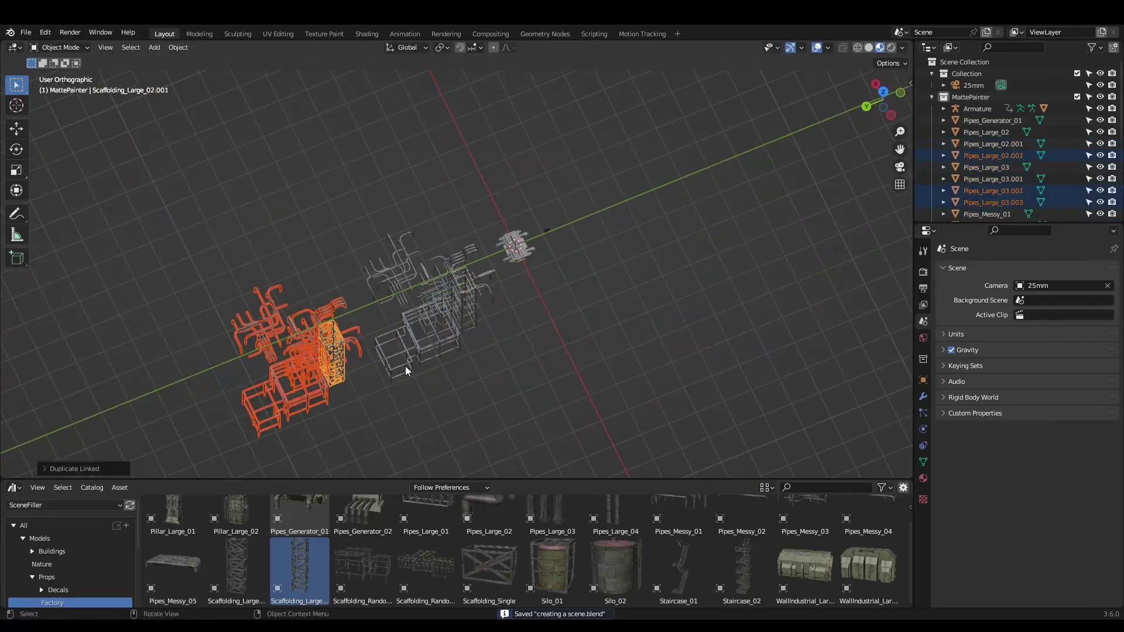
- View the kitbash scene through the 25mm camera and browse the Scaffolding_Single and industrial wall assets
{"action": "key", "text": "alt+a"}
{"action": "key", "text": "KP_0"}
{"action": "left_click", "coordinate": [489, 565]}
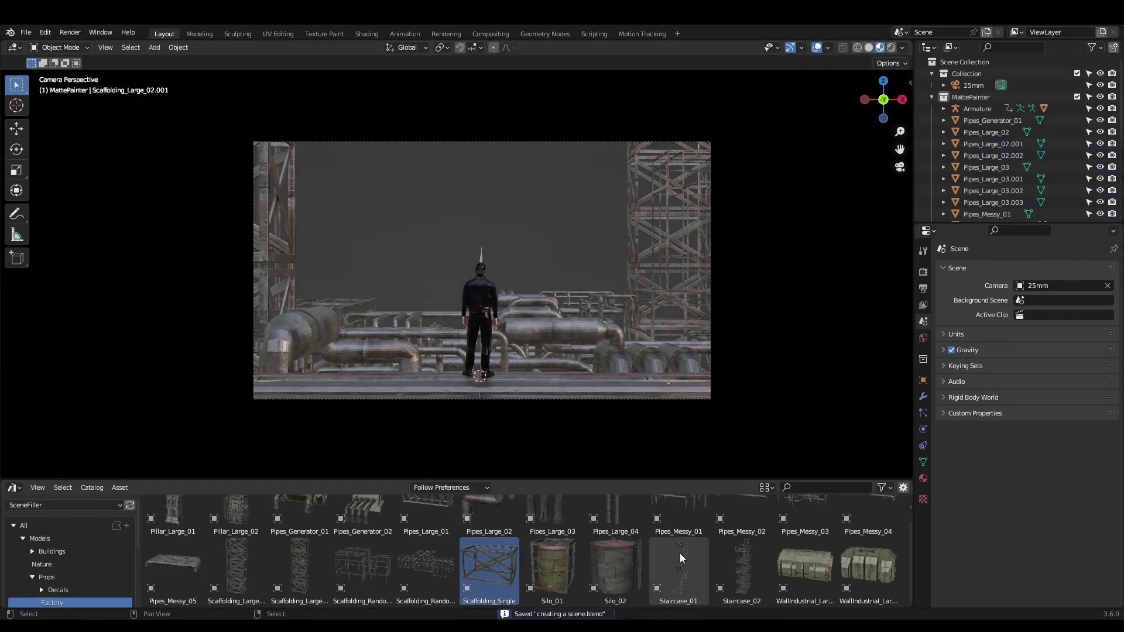
{"action": "left_click", "coordinate": [805, 564]}
{"action": "scroll", "coordinate": [386, 533], "scroll_direction": "up", "scroll_amount": 1}
{"action": "scroll", "coordinate": [717, 567], "scroll_direction": "down", "scroll_amount": 1}
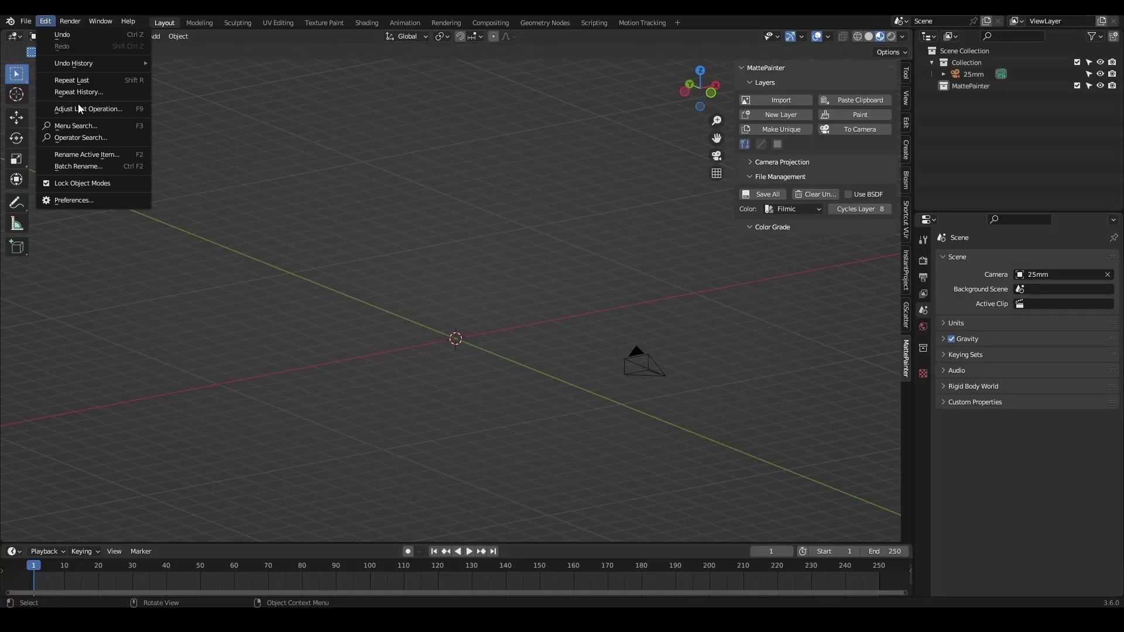
- Add D:\Pictures\Blender Assets\My Blender Assets as a new asset library in File Paths preferences
{"action": "left_click", "coordinate": [93, 199]}
{"action": "left_click_drag", "start_coordinate": [209, 42], "coordinate": [375, 98]}
{"action": "scroll", "coordinate": [328, 290], "scroll_direction": "down", "scroll_amount": 3}
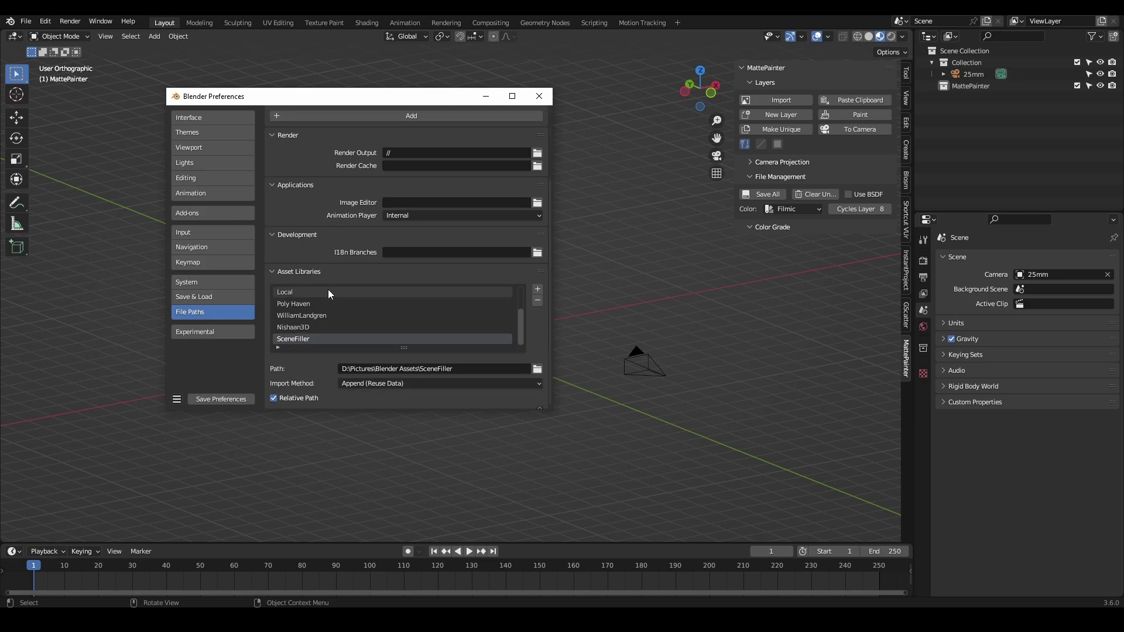
{"action": "left_click", "coordinate": [537, 289]}
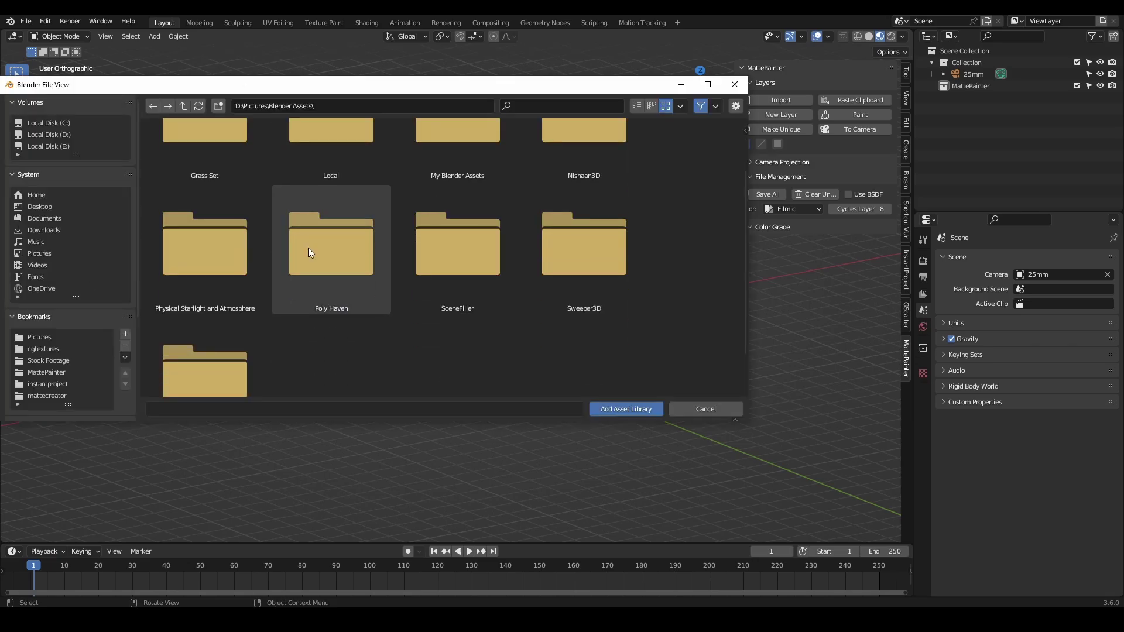
{"action": "scroll", "coordinate": [282, 277], "scroll_direction": "up", "scroll_amount": 3}
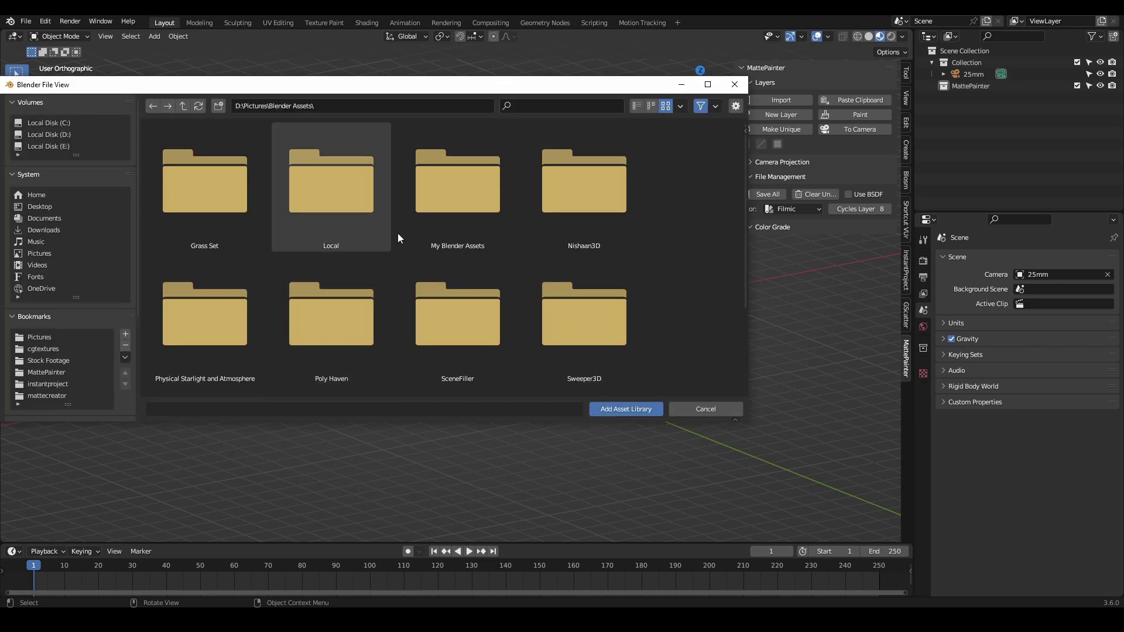
{"action": "double_click", "coordinate": [443, 203]}
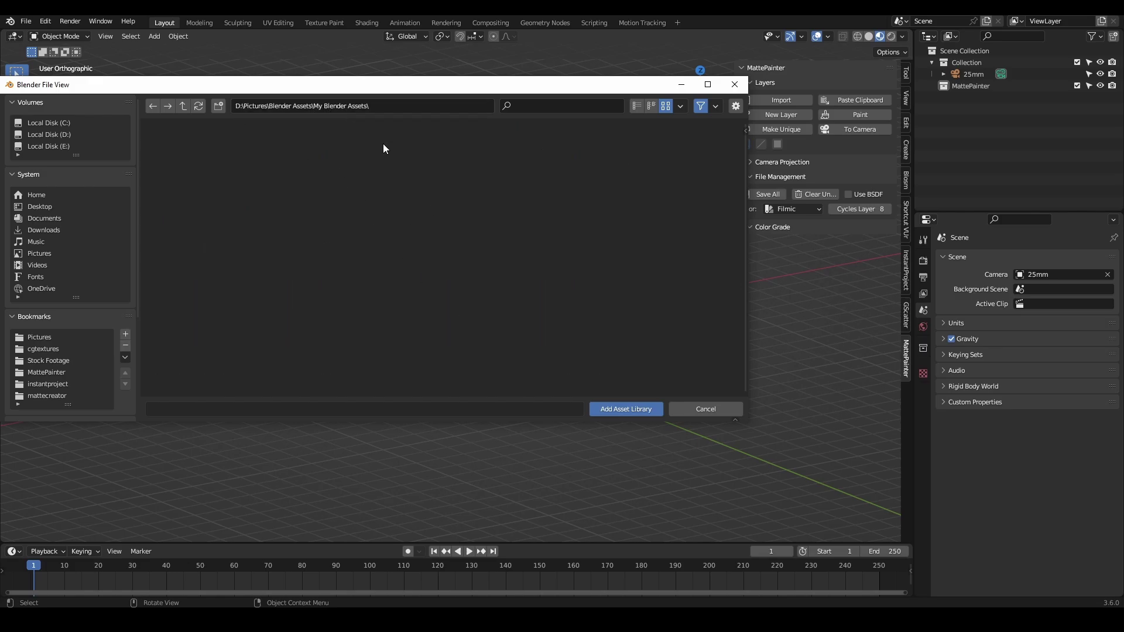
{"action": "left_click", "coordinate": [621, 409]}
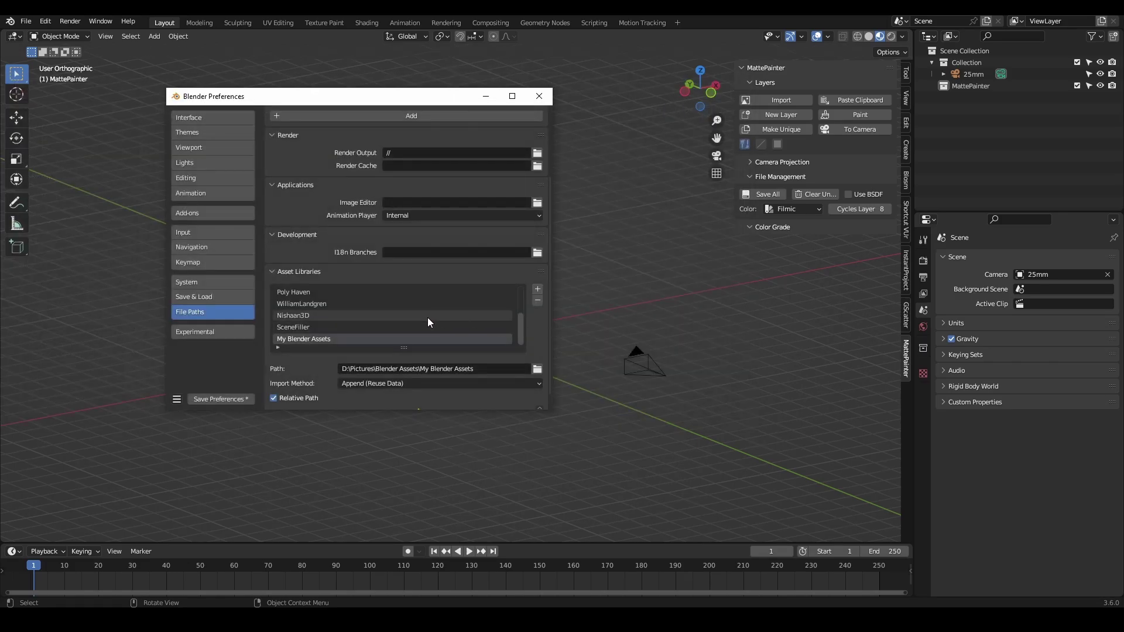
- Save the file as My_Awesome_Cube.blend, mark the cube as an asset, and save again
{"action": "left_click", "coordinate": [29, 21]}
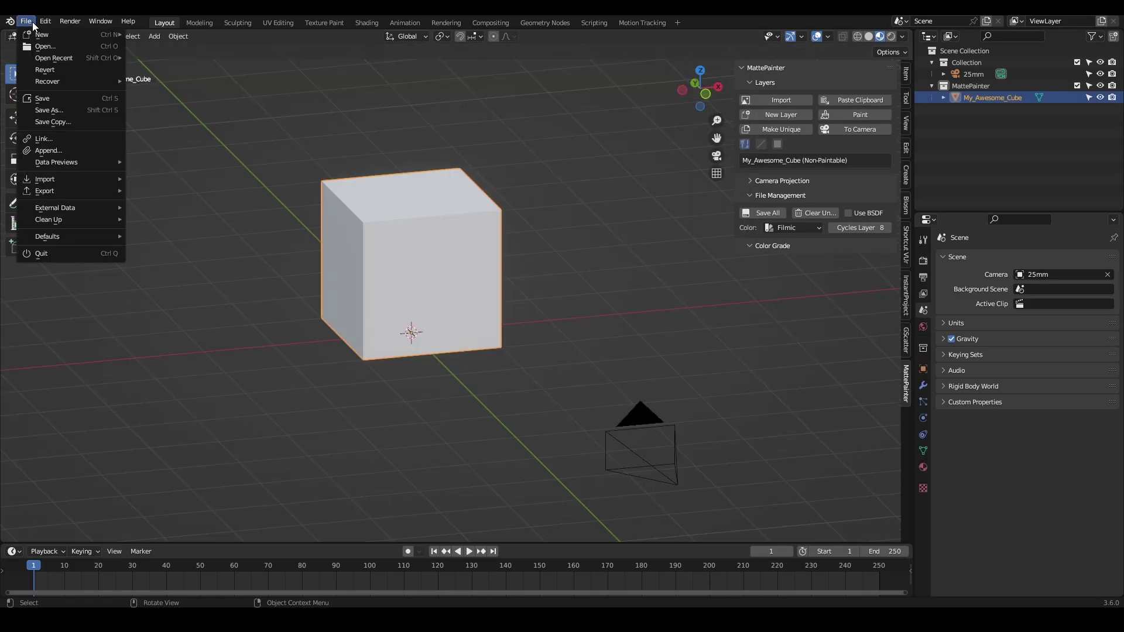
{"action": "left_click", "coordinate": [72, 110]}
{"action": "left_click", "coordinate": [814, 462]}
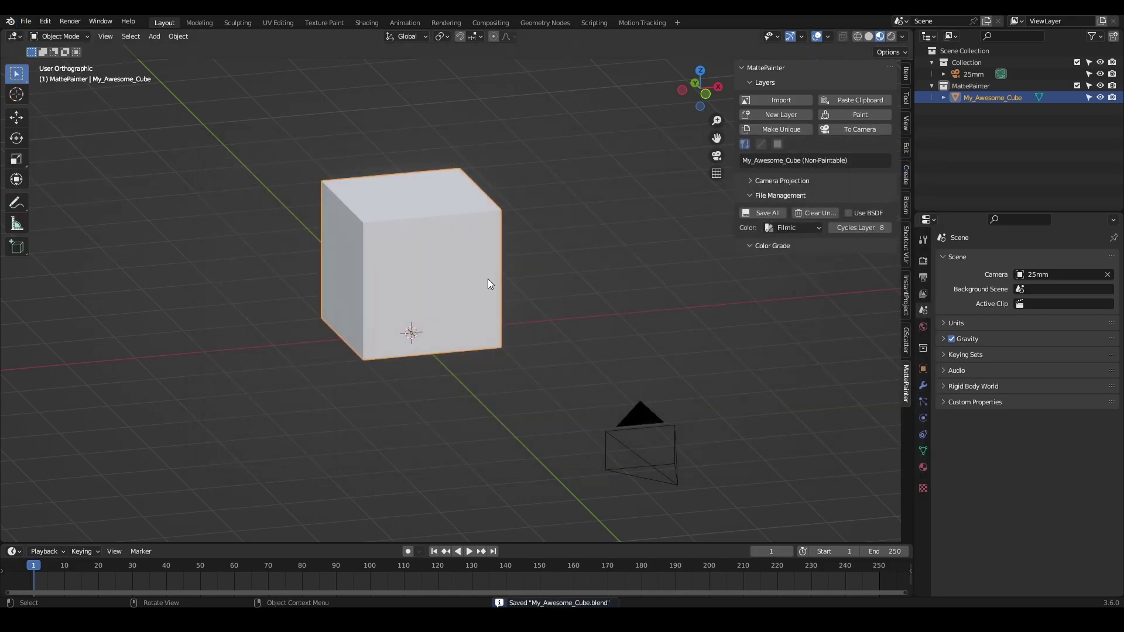
{"action": "right_click", "coordinate": [981, 100]}
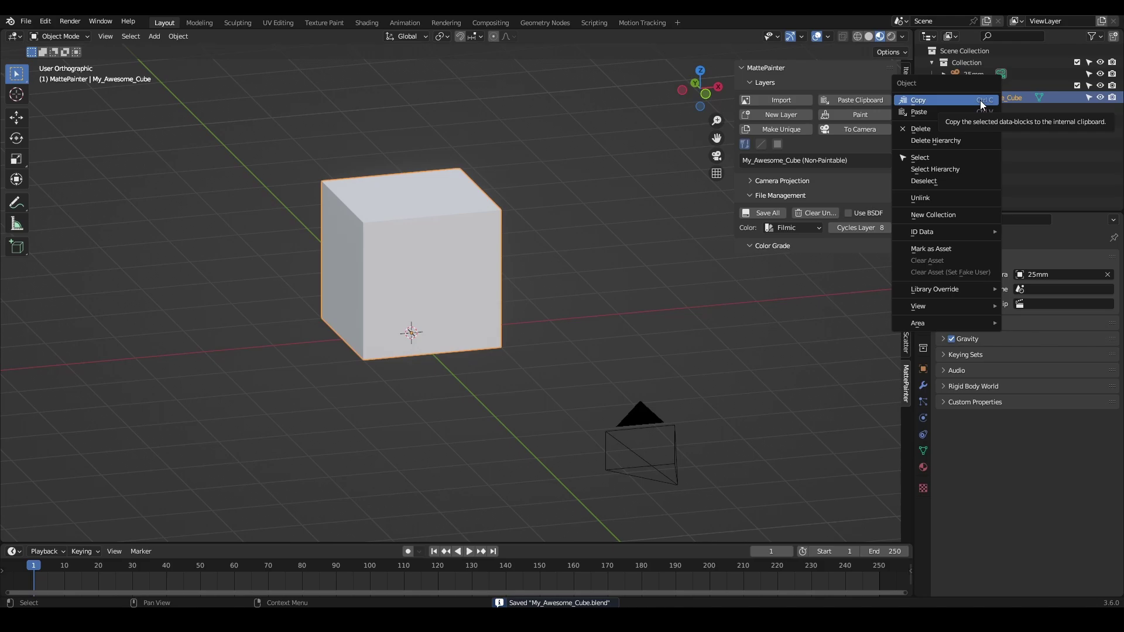
{"action": "left_click", "coordinate": [942, 249]}
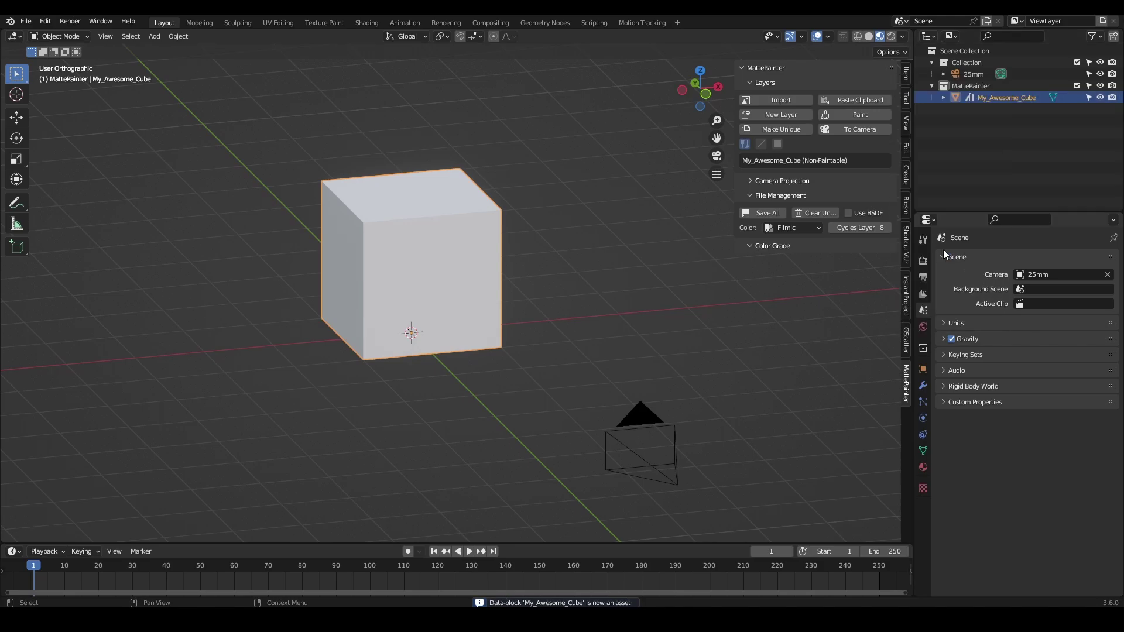
{"action": "left_click", "coordinate": [26, 21]}
- Switch the Asset Browser to My Blender Assets and drag in two copies of My_Awesome_Cube
{"action": "left_click", "coordinate": [55, 100]}
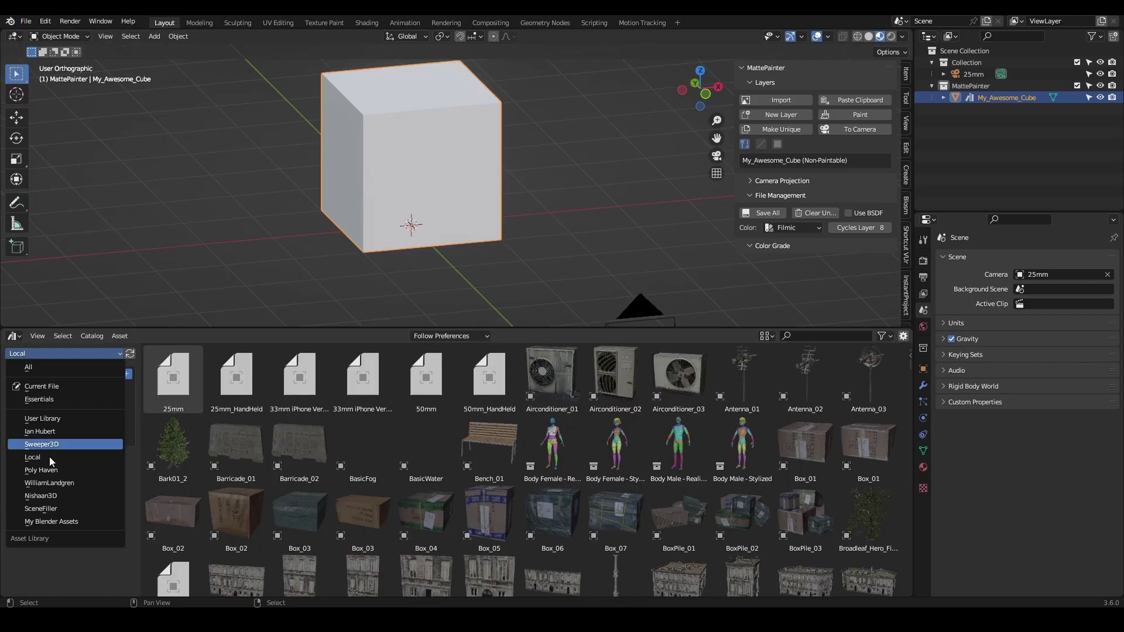
{"action": "left_click", "coordinate": [62, 519]}
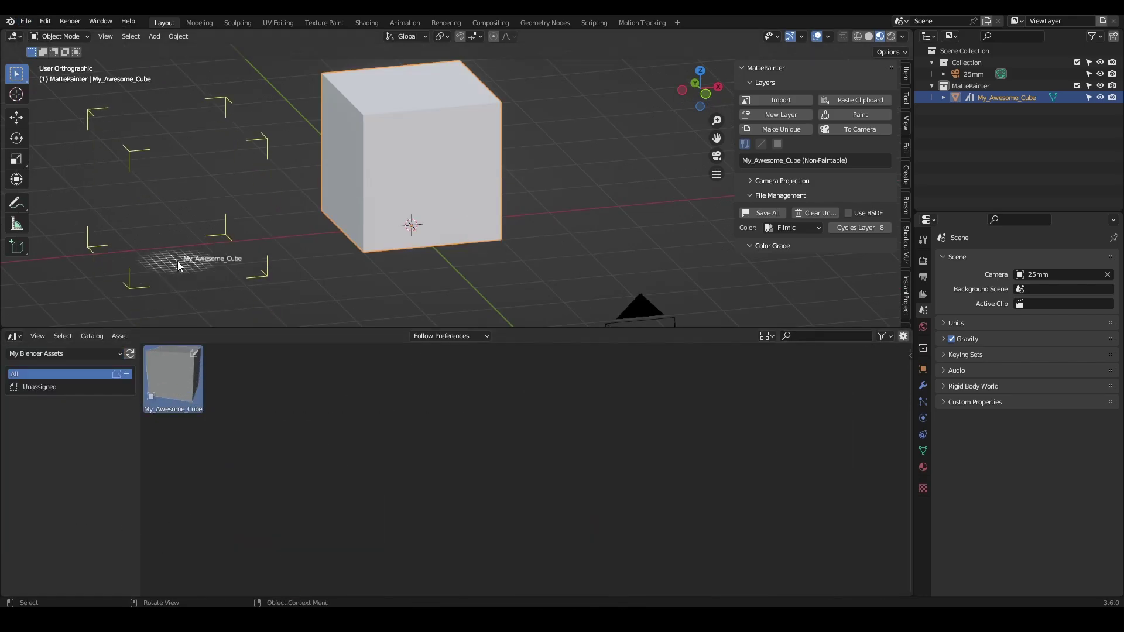
{"action": "left_click_drag", "start_coordinate": [178, 261], "coordinate": [178, 265]}
{"action": "left_click_drag", "start_coordinate": [174, 376], "coordinate": [585, 234]}
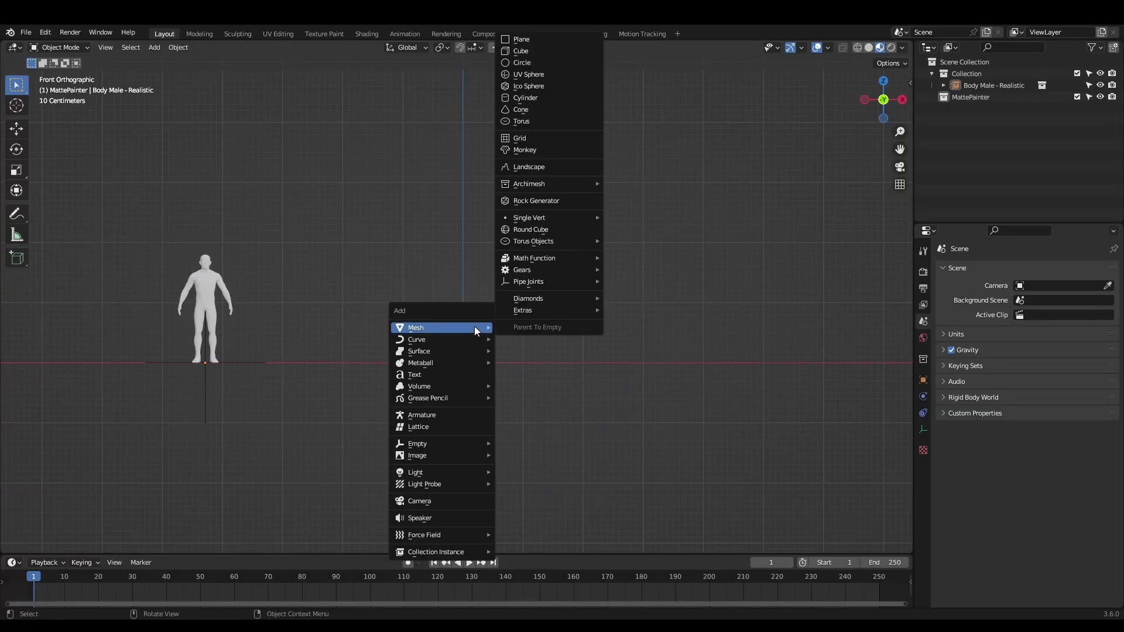
- Add a cube, raise it 1 m on Z and widen it along X
{"action": "left_click", "coordinate": [527, 46]}
{"action": "type", "text": "gz1"}
{"action": "key", "text": "Return"}
{"action": "key", "text": "s"}
{"action": "key", "text": "x"}
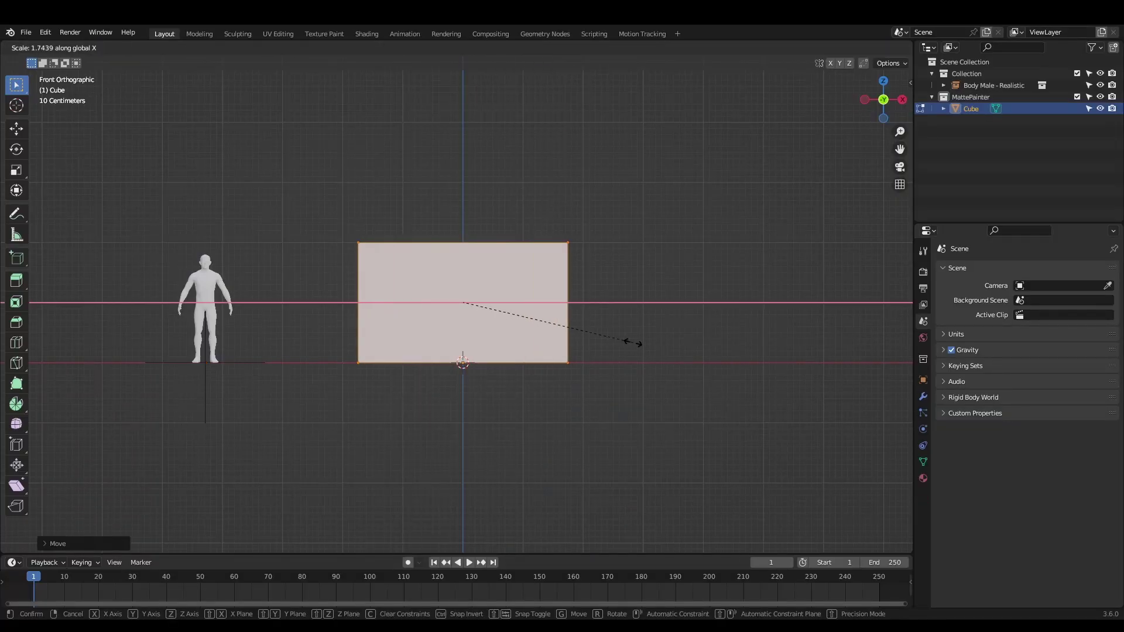
{"action": "left_click", "coordinate": [632, 342]}
{"action": "key", "text": "Tab"}
{"action": "middle_click_drag", "start_coordinate": [532, 326], "coordinate": [509, 330]}
- Triangulate all faces of the cube in Edit Mode
{"action": "key", "text": "Tab"}
{"action": "right_click", "coordinate": [506, 323]}
{"action": "key", "text": "Escape"}
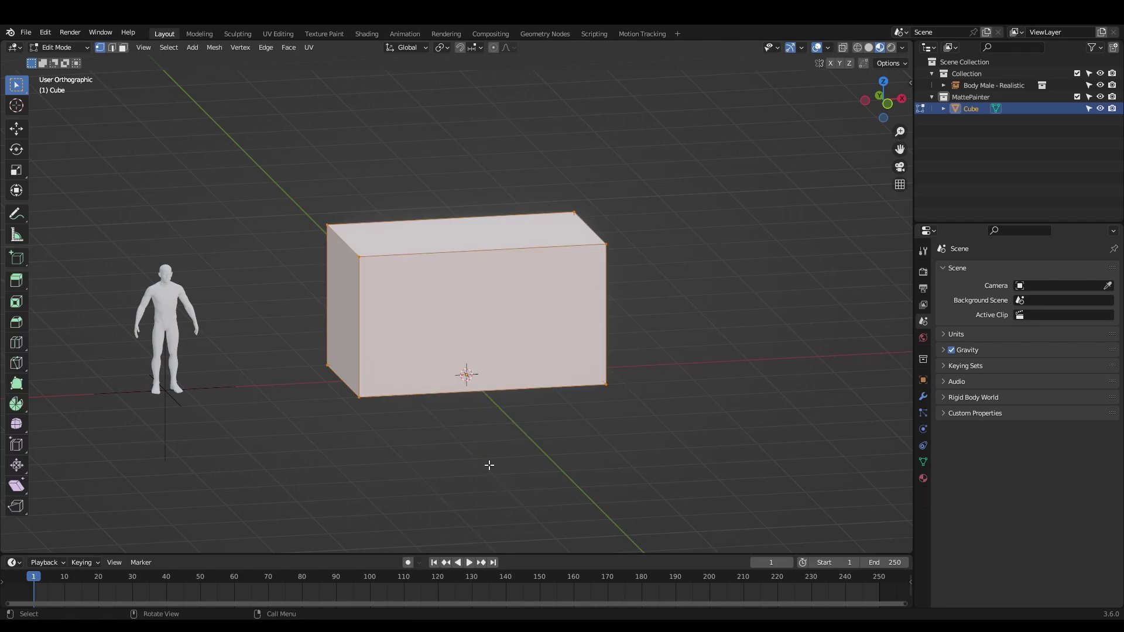
{"action": "key", "text": "F3"}
{"action": "type", "text": "triang"}
{"action": "key", "text": "Return"}
{"action": "key", "text": "Tab"}
- Add a Wireframe modifier with 0.127 m strut thickness
{"action": "left_click", "coordinate": [923, 396]}
{"action": "left_click", "coordinate": [983, 270]}
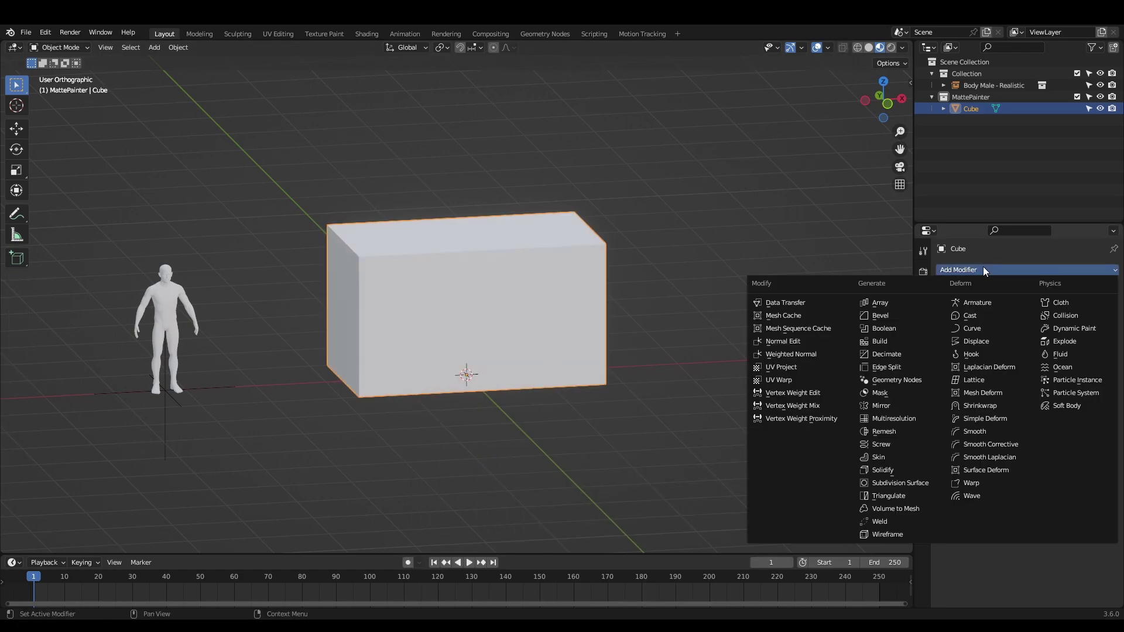
{"action": "left_click", "coordinate": [898, 533]}
{"action": "left_click_drag", "start_coordinate": [1055, 307], "coordinate": [1082, 307]}
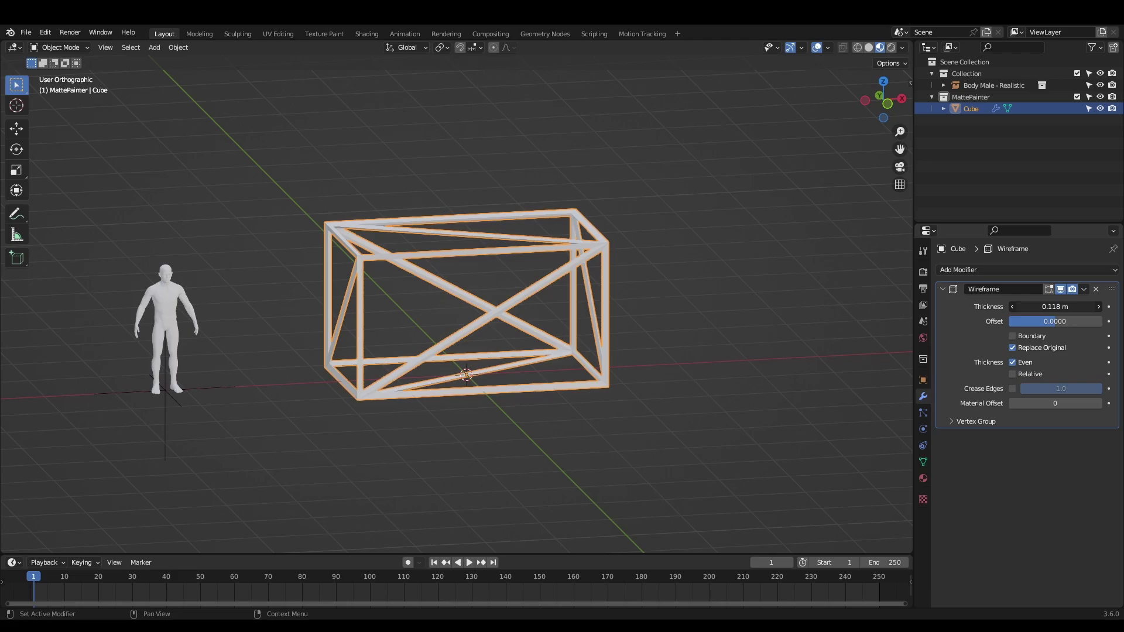
{"action": "left_click", "coordinate": [720, 319]}
{"action": "middle_click_drag", "start_coordinate": [720, 318], "coordinate": [691, 343]}
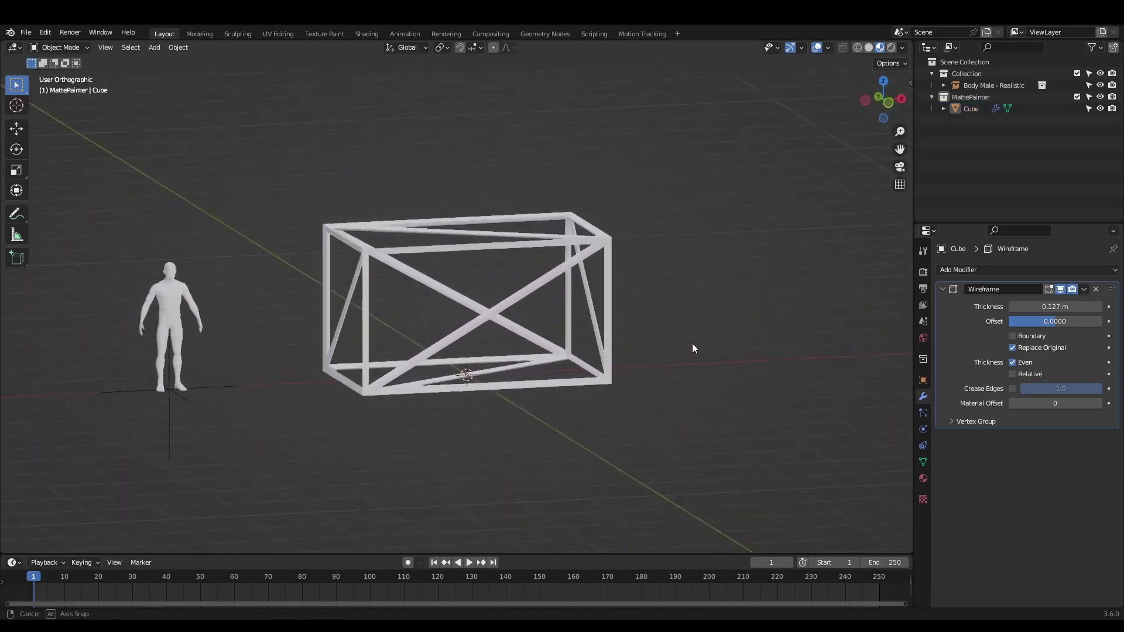
- Add an Array modifier with relative offset X 0 and Z 1 to stack copies vertically
{"action": "left_click", "coordinate": [985, 269]}
{"action": "left_click", "coordinate": [898, 299]}
{"action": "double_click", "coordinate": [1054, 505]}
{"action": "type", "text": "0"}
{"action": "key", "text": "Tab"}
{"action": "key", "text": "Tab"}
{"action": "type", "text": "1"}
{"action": "key", "text": "Return"}
{"action": "scroll", "coordinate": [660, 283], "scroll_direction": "down", "scroll_amount": 2}
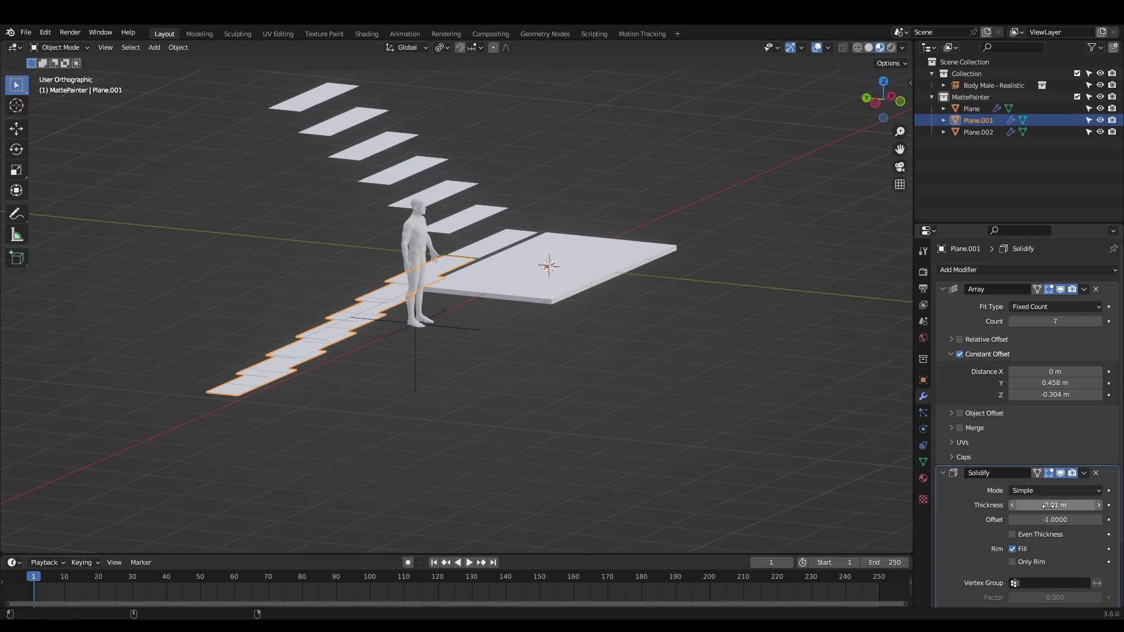
- Set the staircase array's vertical spacing to 0.750
{"action": "key", "text": "ctrl+l"}
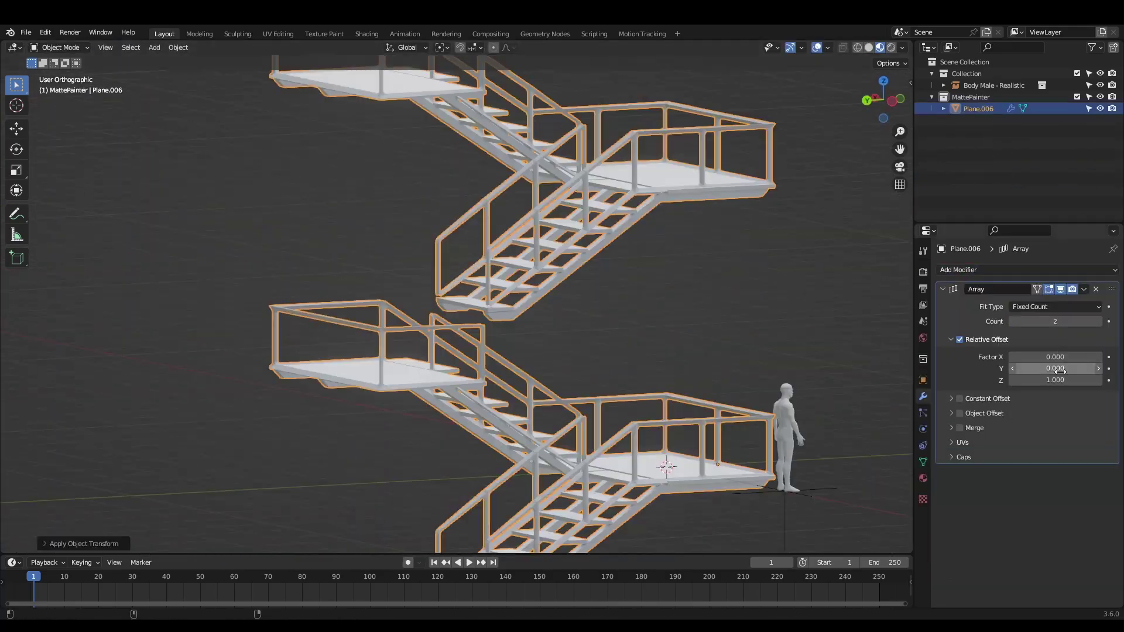
{"action": "left_click_drag", "start_coordinate": [1041, 380], "coordinate": [1068, 379]}
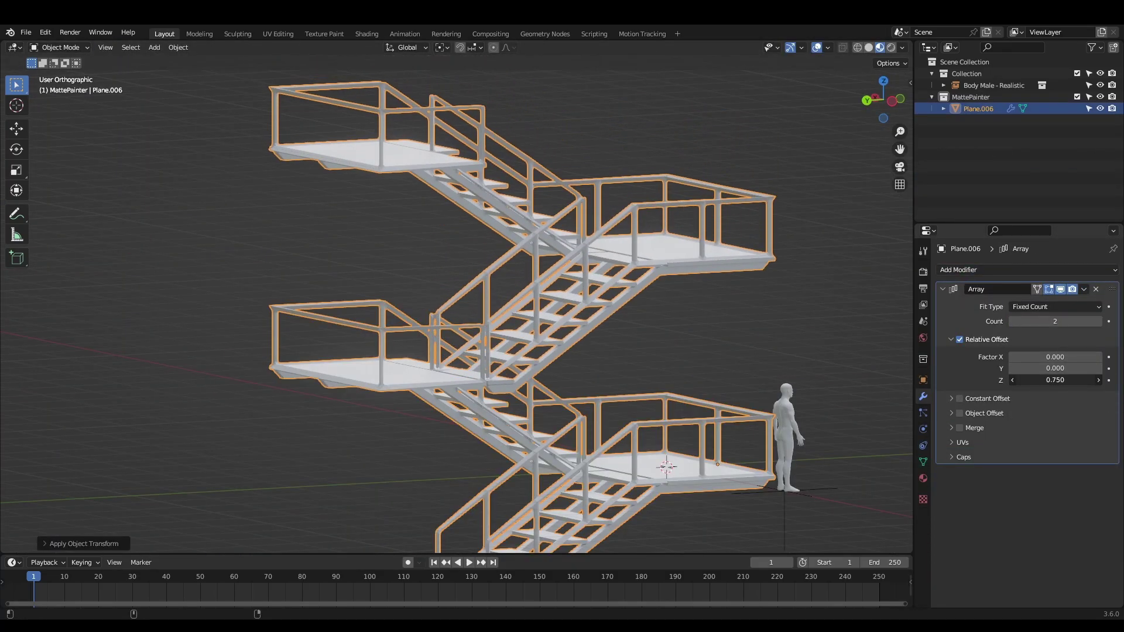
{"action": "scroll", "coordinate": [692, 316], "scroll_direction": "down", "scroll_amount": 5}
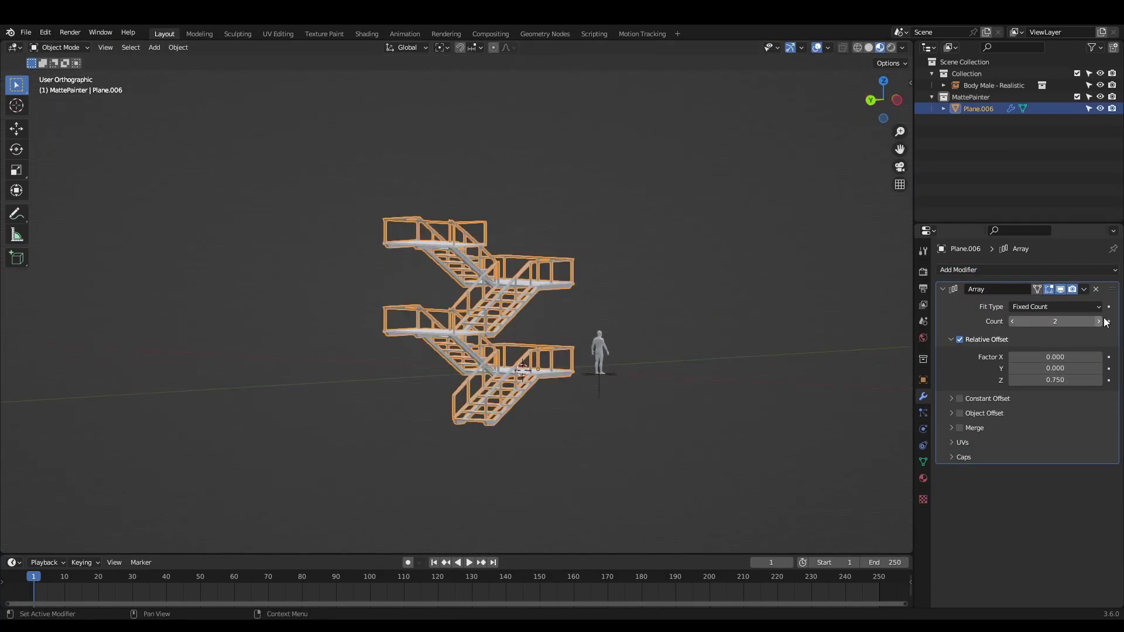
{"action": "left_click", "coordinate": [1098, 321]}
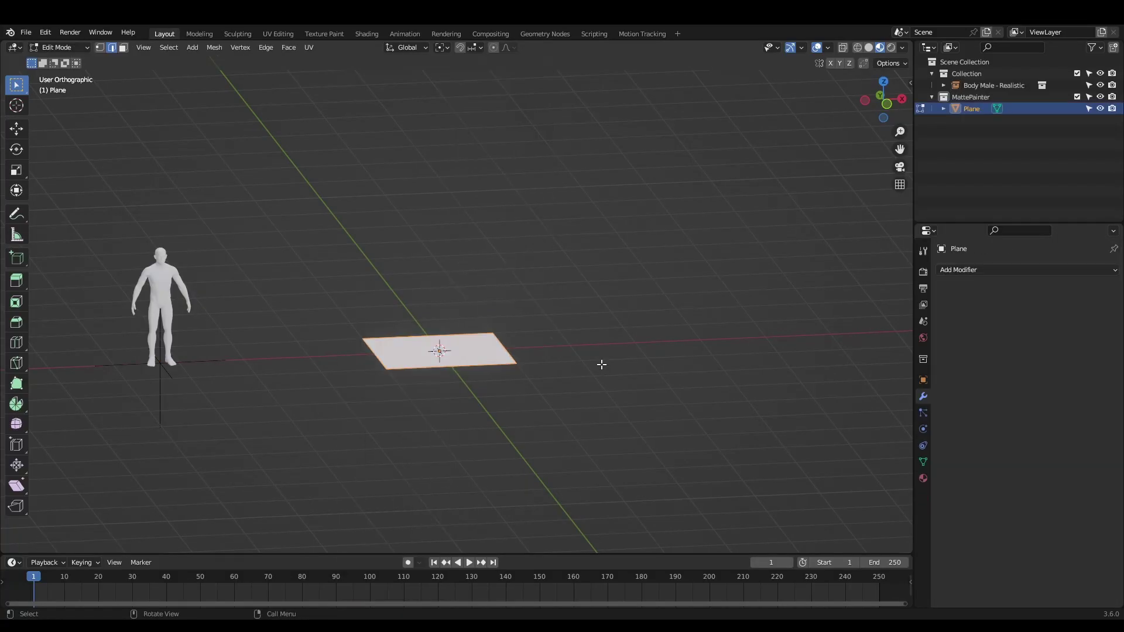
- Rotate a new plane 90° on X, extrude its faces into wall panels, and add loop cuts
{"action": "key", "text": "Tab"}
{"action": "type", "text": "rx90"}
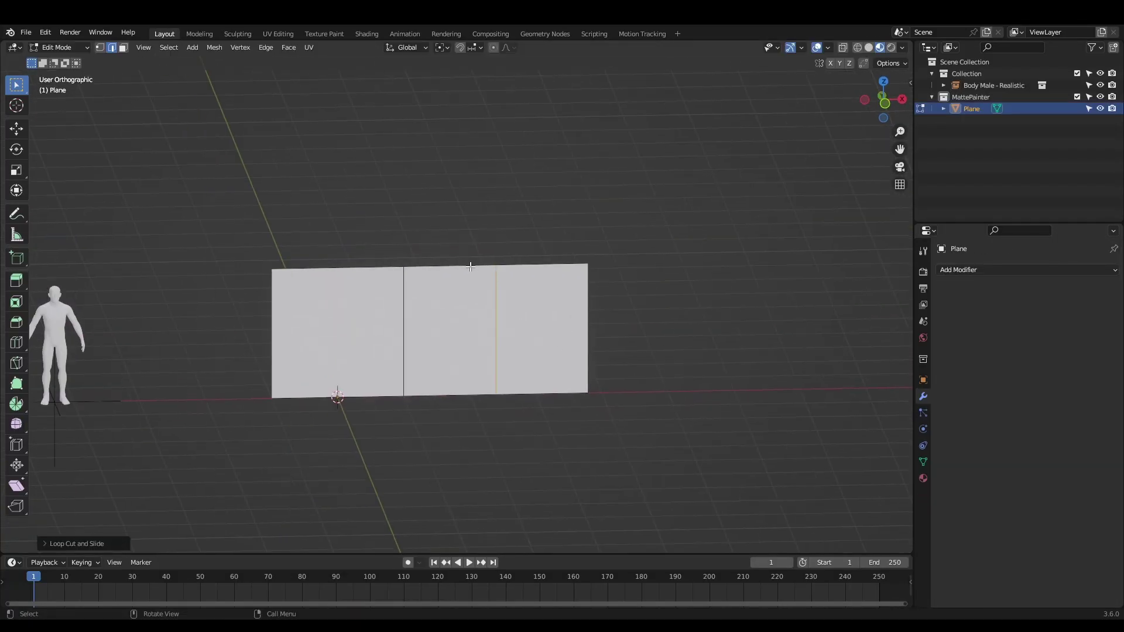
{"action": "key", "text": "e"}
{"action": "key", "text": "ctrl+r"}
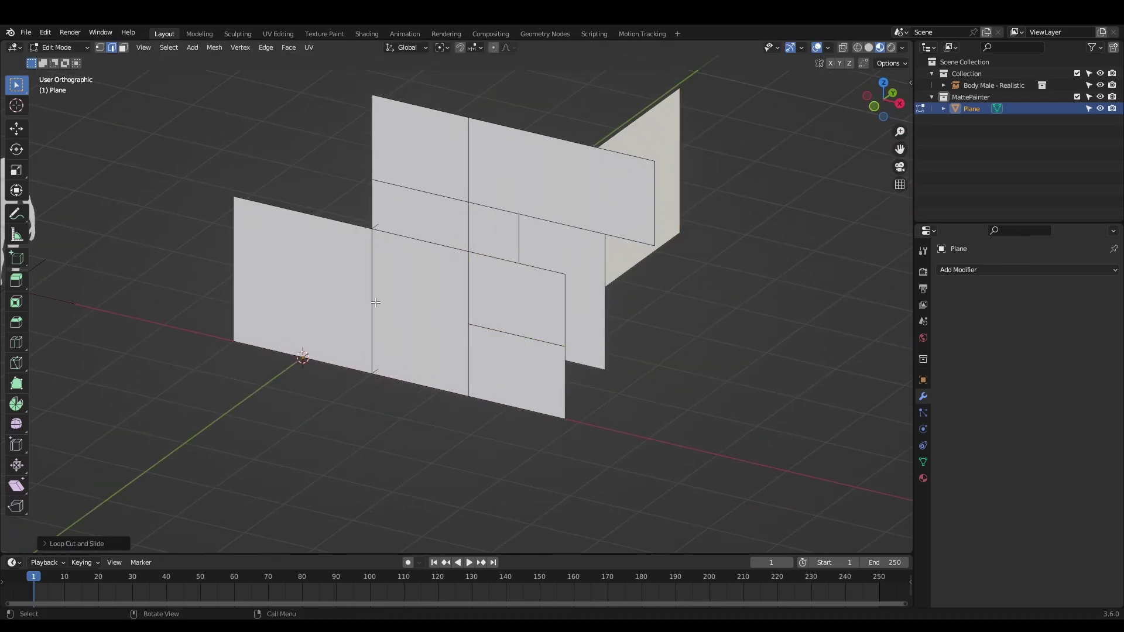
- Triangulate all faces of the stepped panel mesh
{"action": "key", "text": "F3"}
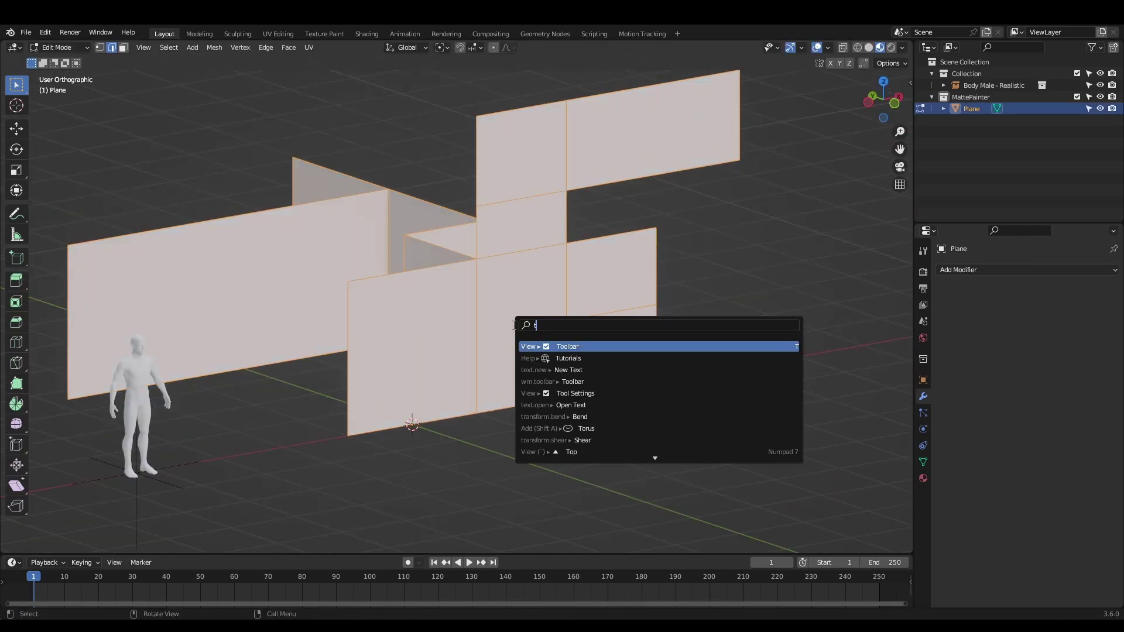
{"action": "type", "text": "triangulate"}
{"action": "key", "text": "Return"}
- Add Wireframe, Solidify and Remesh modifiers to make a thick, fused truss frame
{"action": "left_click", "coordinate": [1027, 270]}
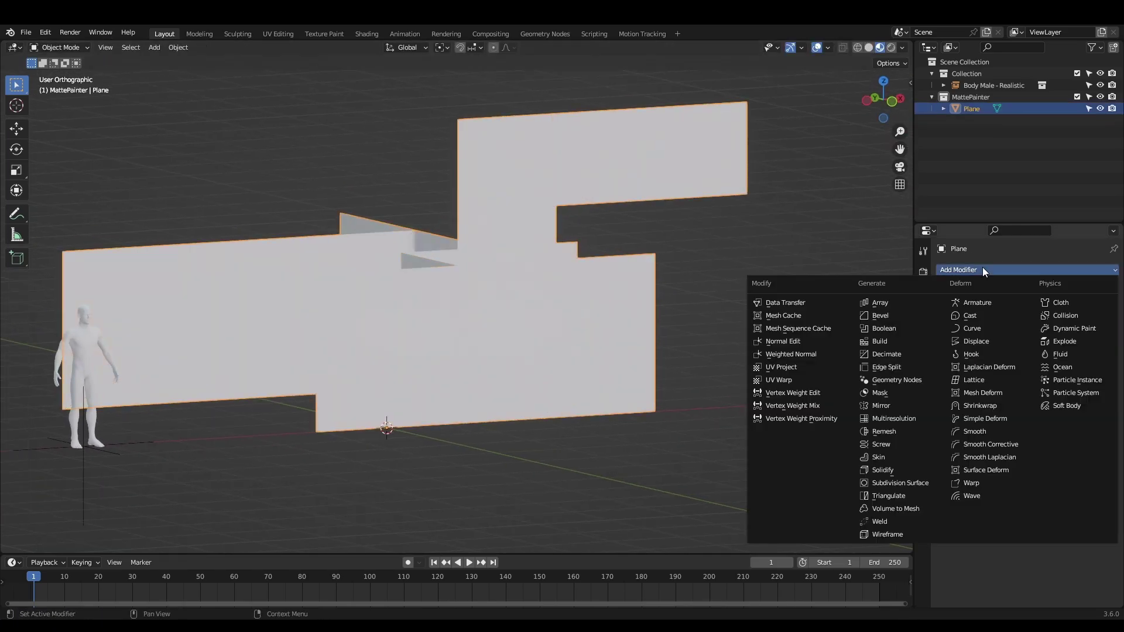
{"action": "left_click", "coordinate": [896, 538]}
{"action": "left_click", "coordinate": [1027, 270]}
{"action": "left_click", "coordinate": [895, 469]}
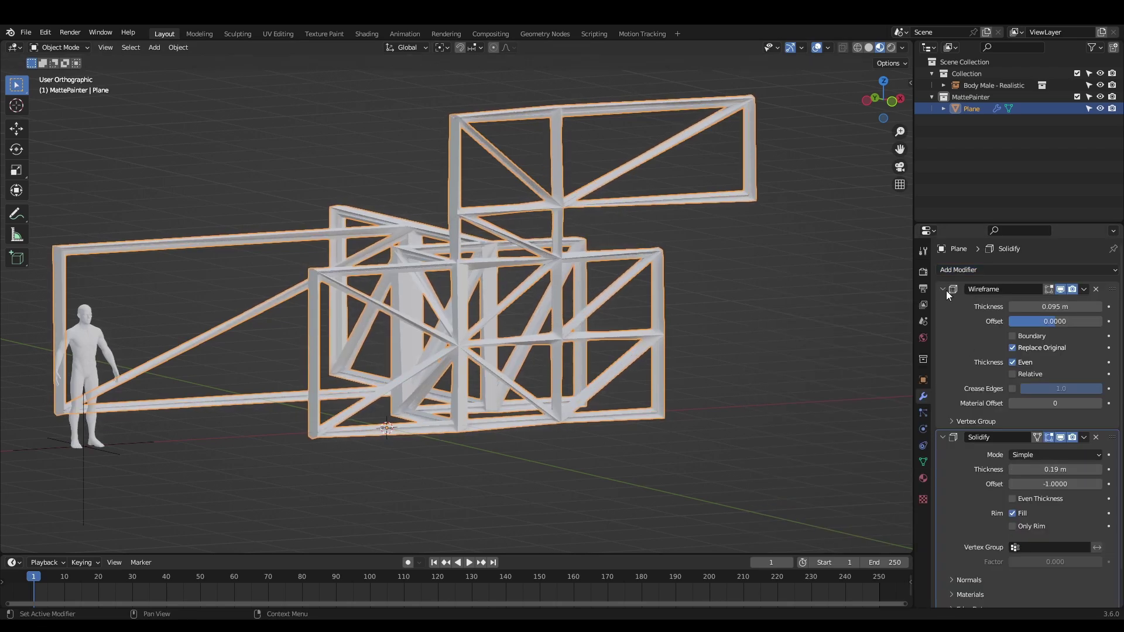
{"action": "left_click", "coordinate": [942, 289], "text": "ctrl"}
{"action": "left_click", "coordinate": [1027, 270]}
{"action": "left_click", "coordinate": [908, 427]}
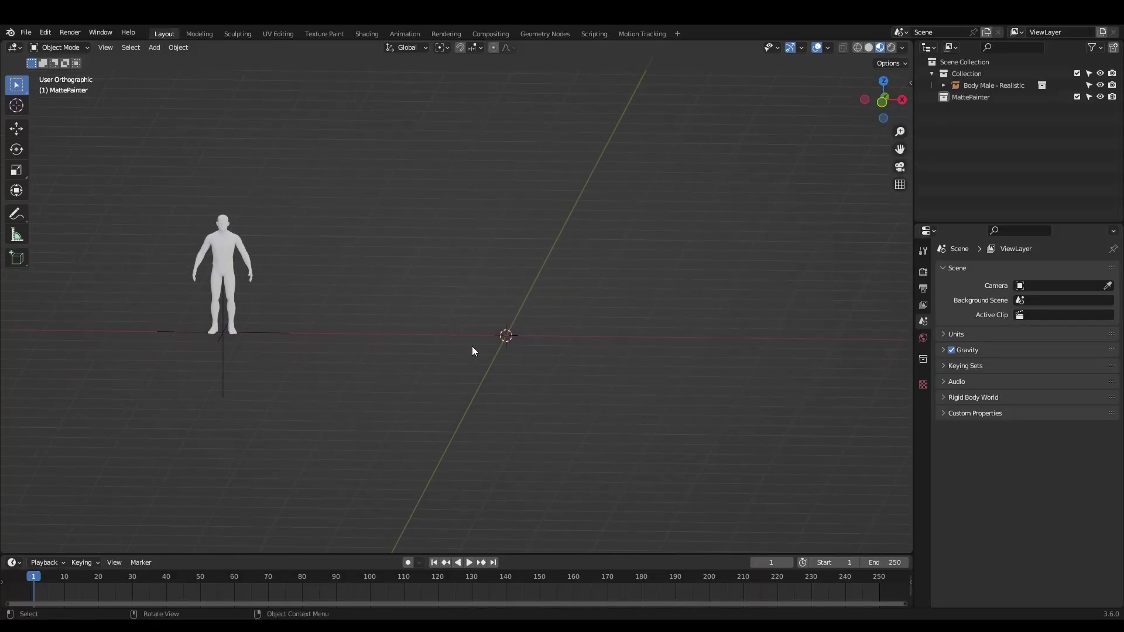
- Add a plane and merge all its vertices at center into a single vertex
{"action": "key", "text": "shift+a"}
{"action": "mouse_move", "coordinate": [474, 344]}
{"action": "left_click", "coordinate": [526, 57]}
{"action": "middle_click_drag", "start_coordinate": [549, 118], "coordinate": [540, 388]}
{"action": "key", "text": "Tab"}
{"action": "left_click_drag", "start_coordinate": [404, 288], "coordinate": [575, 372]}
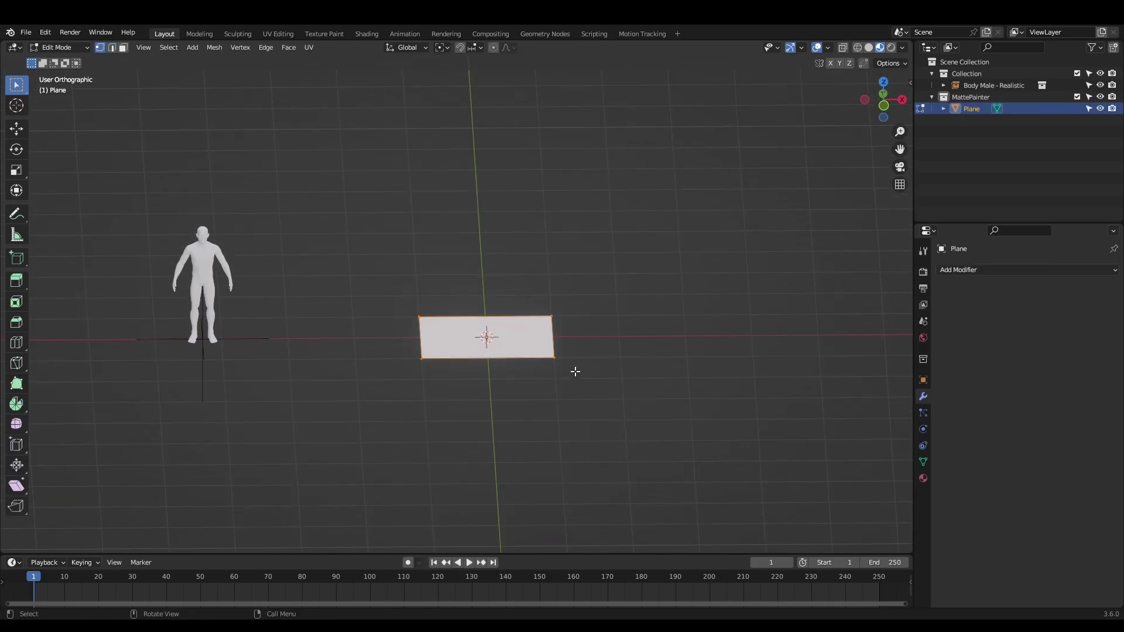
{"action": "key", "text": "m"}
{"action": "left_click", "coordinate": [526, 353]}
{"action": "middle_click_drag", "start_coordinate": [565, 357], "coordinate": [422, 316]}
{"action": "left_click_drag", "start_coordinate": [422, 316], "coordinate": [463, 341]}
- Extrude the vertex up, across along X, and back down along Z into an arch
{"action": "key", "text": "KP_1"}
{"action": "middle_click_drag", "start_coordinate": [486, 351], "coordinate": [467, 391], "text": "shift"}
{"action": "key", "text": "e"}
{"action": "left_click", "coordinate": [469, 346]}
{"action": "key", "text": "e"}
{"action": "key", "text": "x"}
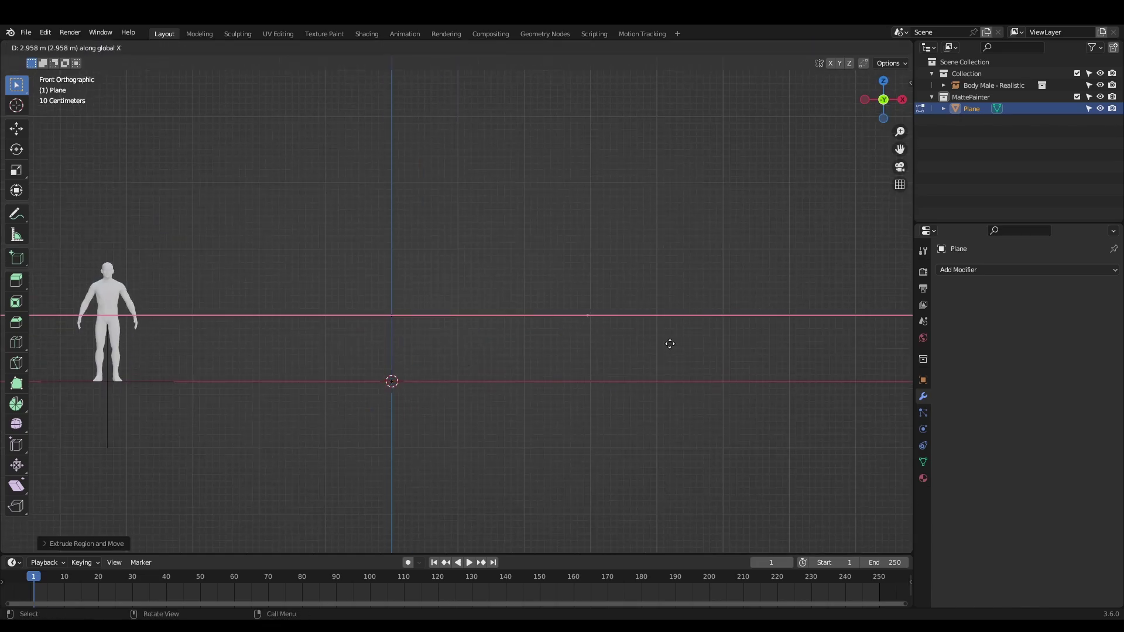
{"action": "left_click", "coordinate": [650, 354]}
{"action": "middle_click_drag", "start_coordinate": [650, 355], "coordinate": [515, 376]}
{"action": "key", "text": "e"}
{"action": "key", "text": "z"}
{"action": "left_click", "coordinate": [622, 414]}
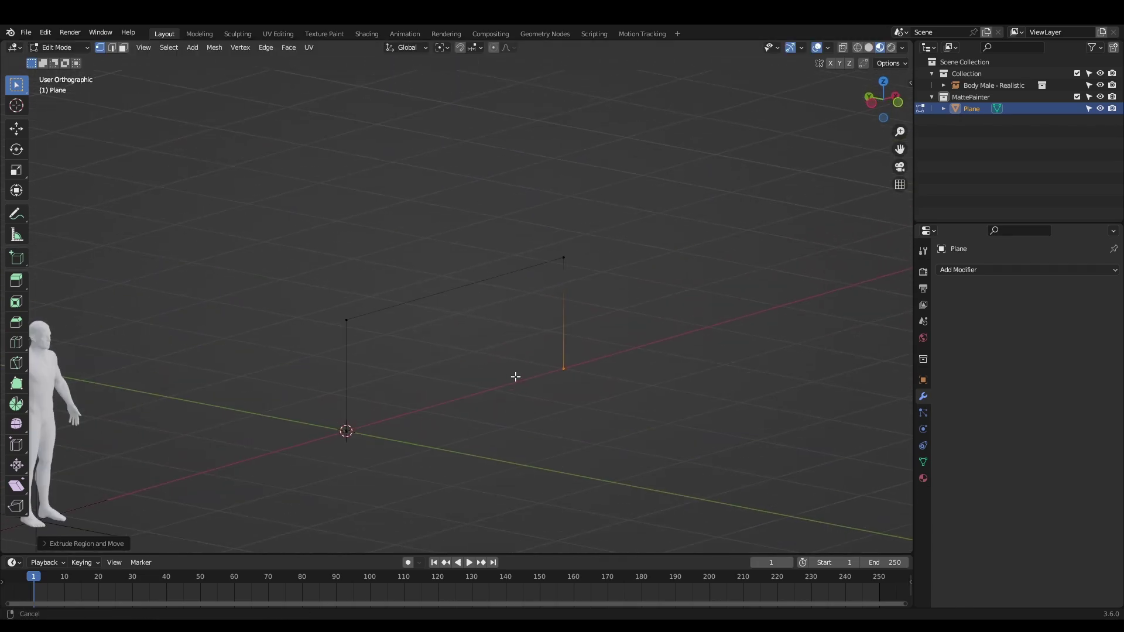
- Bevel the two top corner vertices to round the arch
{"action": "left_click_drag", "start_coordinate": [587, 269], "coordinate": [587, 269]}
{"action": "middle_click_drag", "start_coordinate": [505, 333], "coordinate": [546, 307], "text": "shift"}
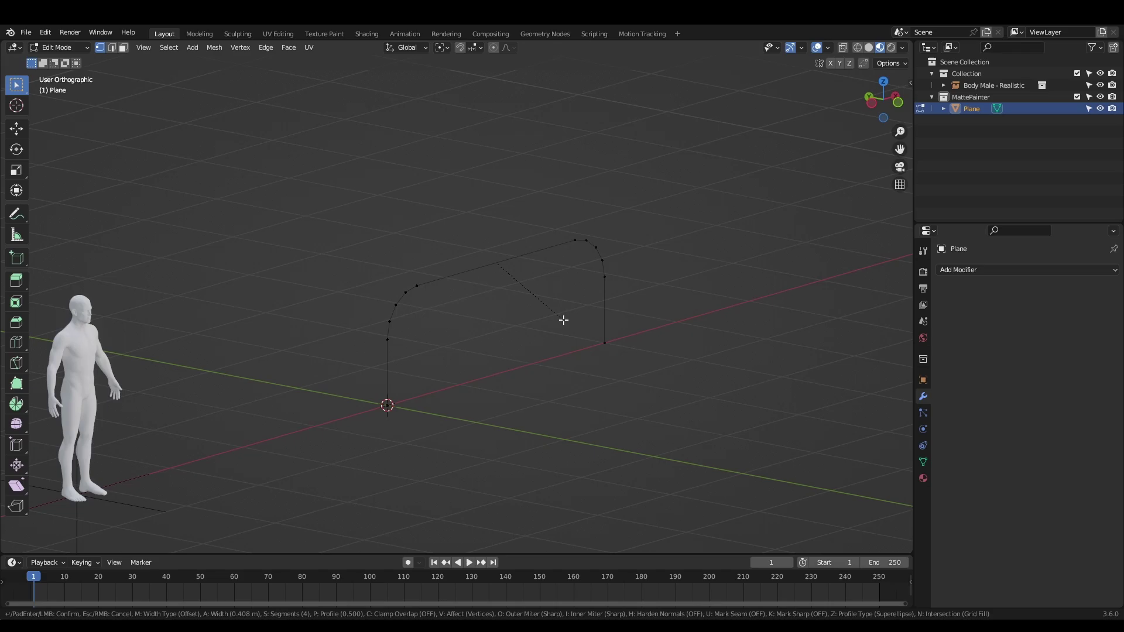
{"action": "left_click", "coordinate": [563, 321]}
- Convert the arch wire mesh into a curve
{"action": "key", "text": "Tab"}
{"action": "right_click", "coordinate": [531, 261]}
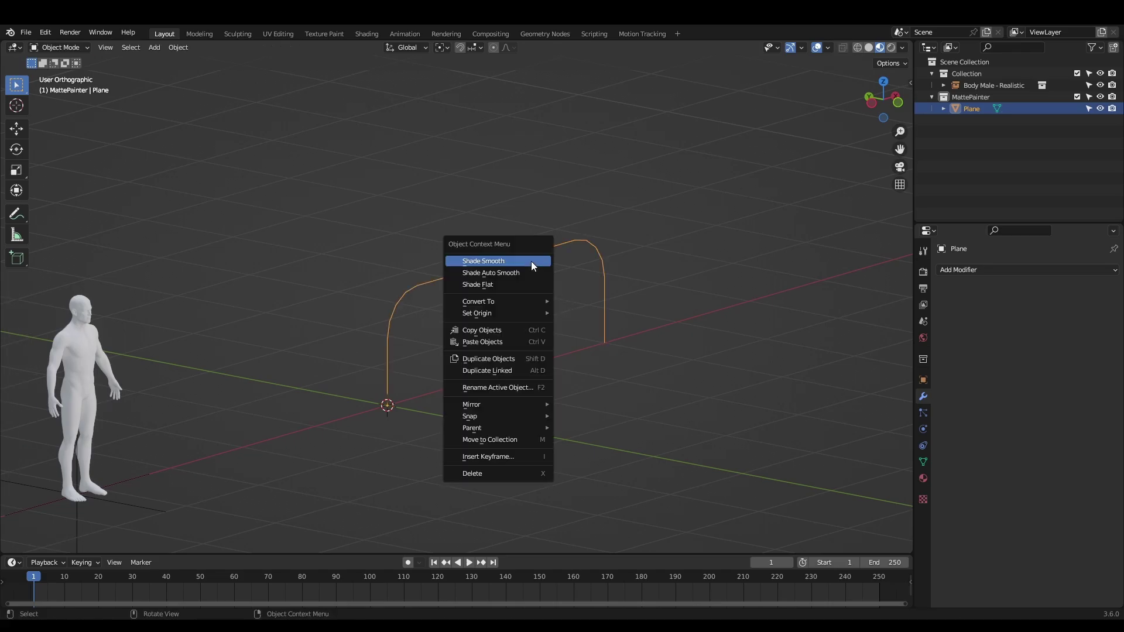
{"action": "mouse_move", "coordinate": [533, 301]}
{"action": "left_click", "coordinate": [594, 301]}
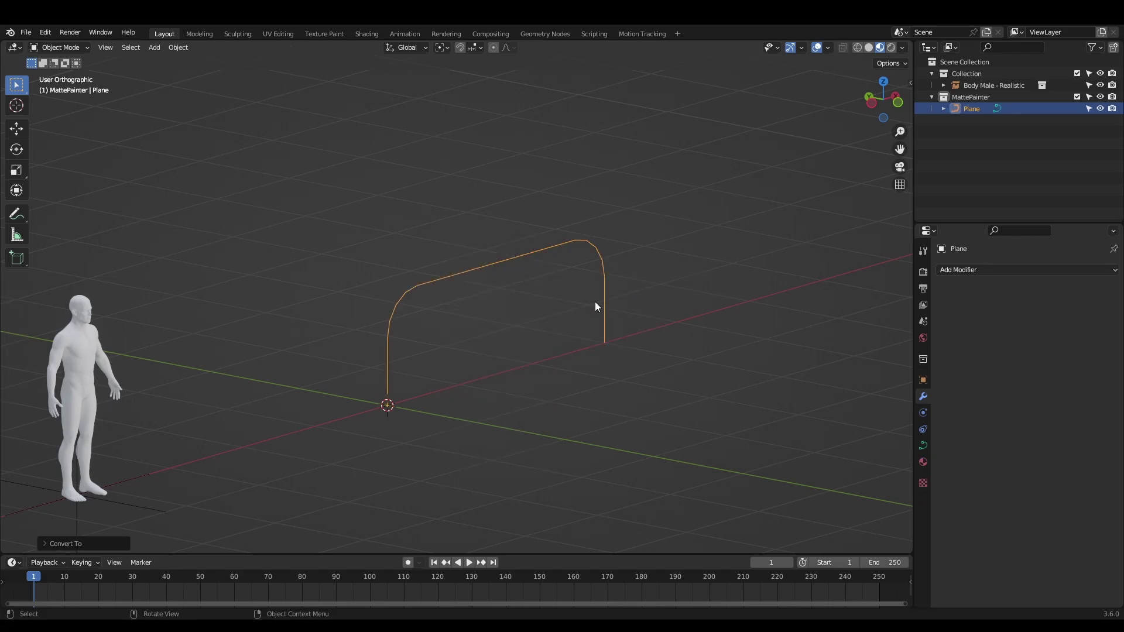
{"action": "middle_click_drag", "start_coordinate": [682, 331], "coordinate": [659, 347], "text": "shift"}
- Set the curve's bevel depth to 0.127 m at resolution 16 for a round pipe
{"action": "left_click", "coordinate": [923, 446]}
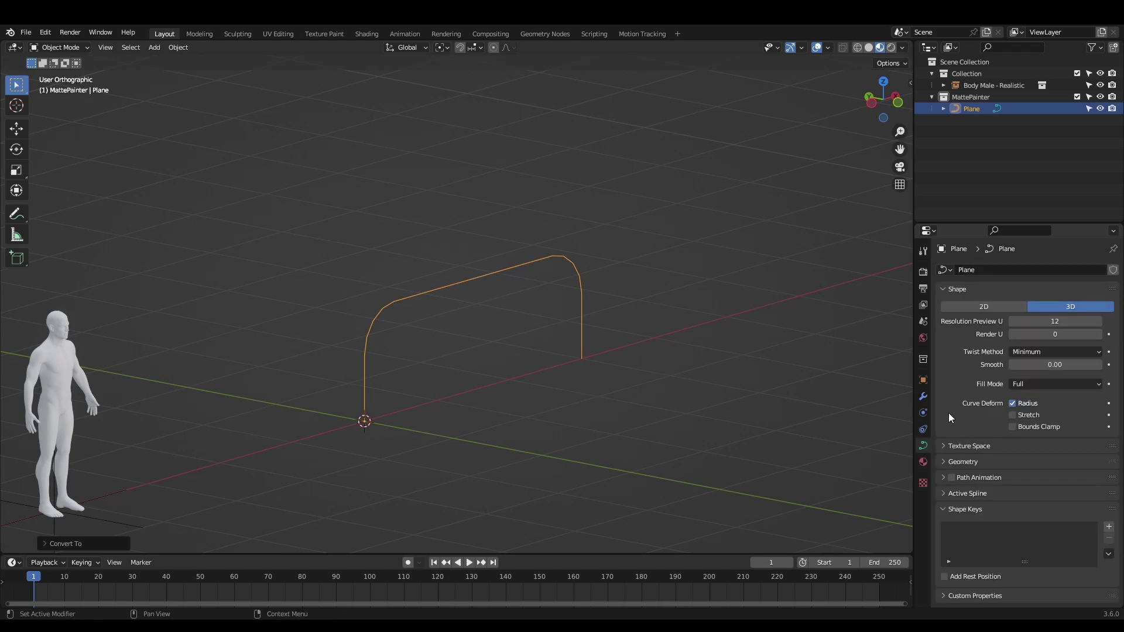
{"action": "left_click", "coordinate": [944, 461]}
{"action": "scroll", "coordinate": [964, 413], "scroll_direction": "down", "scroll_amount": 3}
{"action": "scroll", "coordinate": [966, 418], "scroll_direction": "down", "scroll_amount": 4}
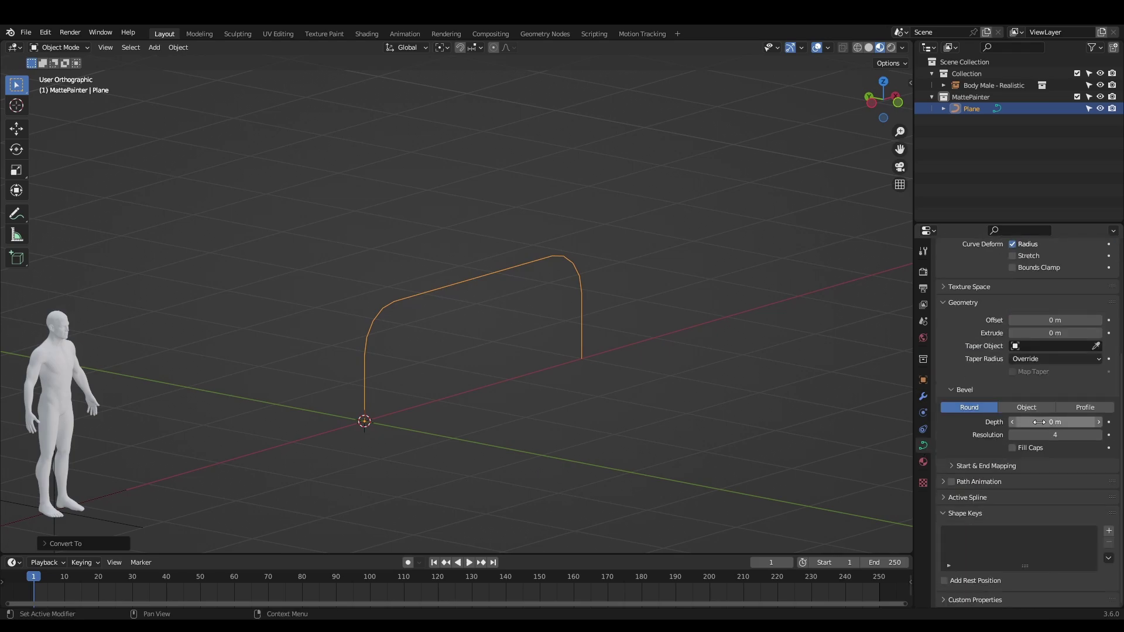
{"action": "left_click_drag", "start_coordinate": [1055, 422], "coordinate": [1071, 422]}
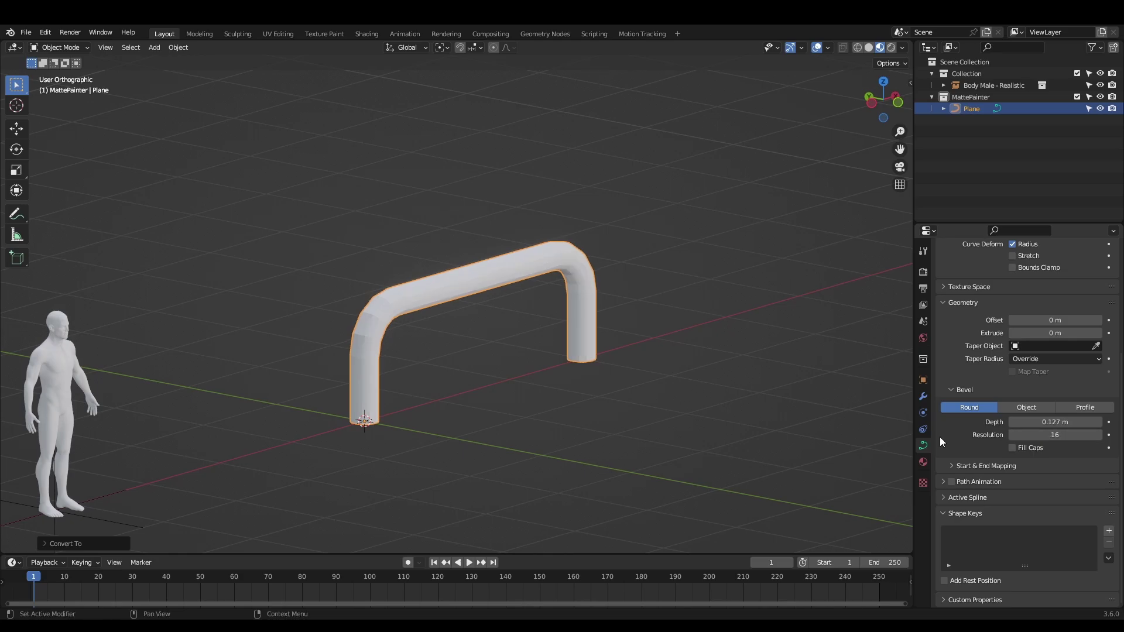
{"action": "right_click", "coordinate": [460, 299]}
- Convert the tube curve back to a mesh and fill both open pipe ends
{"action": "mouse_move", "coordinate": [460, 299]}
{"action": "left_click", "coordinate": [515, 305]}
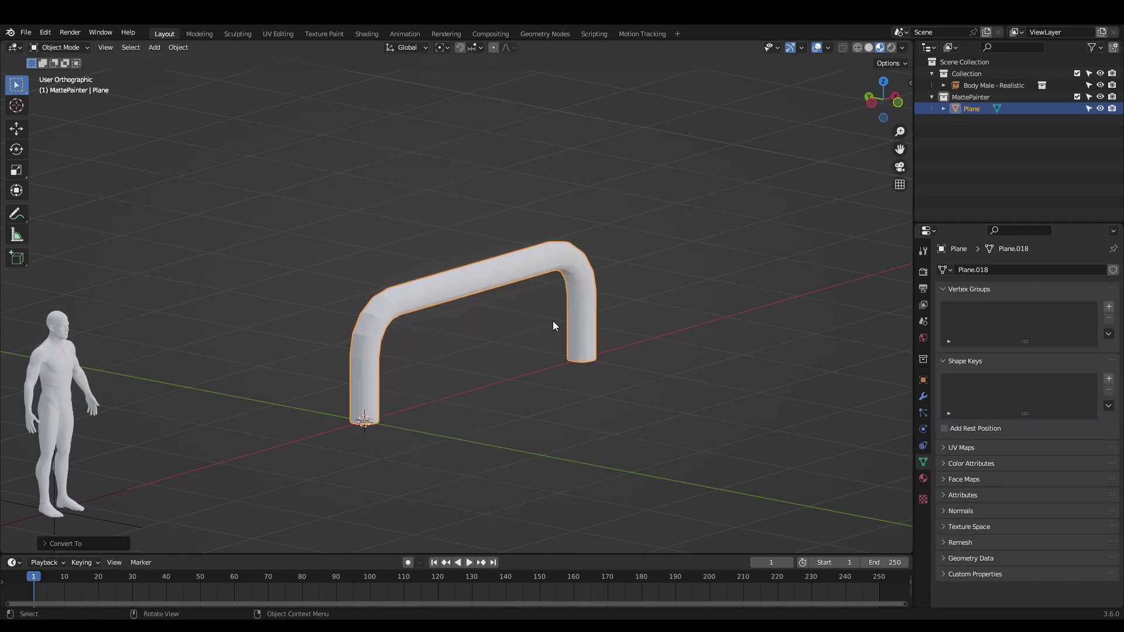
{"action": "middle_click_drag", "start_coordinate": [552, 322], "coordinate": [586, 410]}
{"action": "key", "text": "Tab"}
{"action": "scroll", "coordinate": [701, 430], "scroll_direction": "up", "scroll_amount": 5}
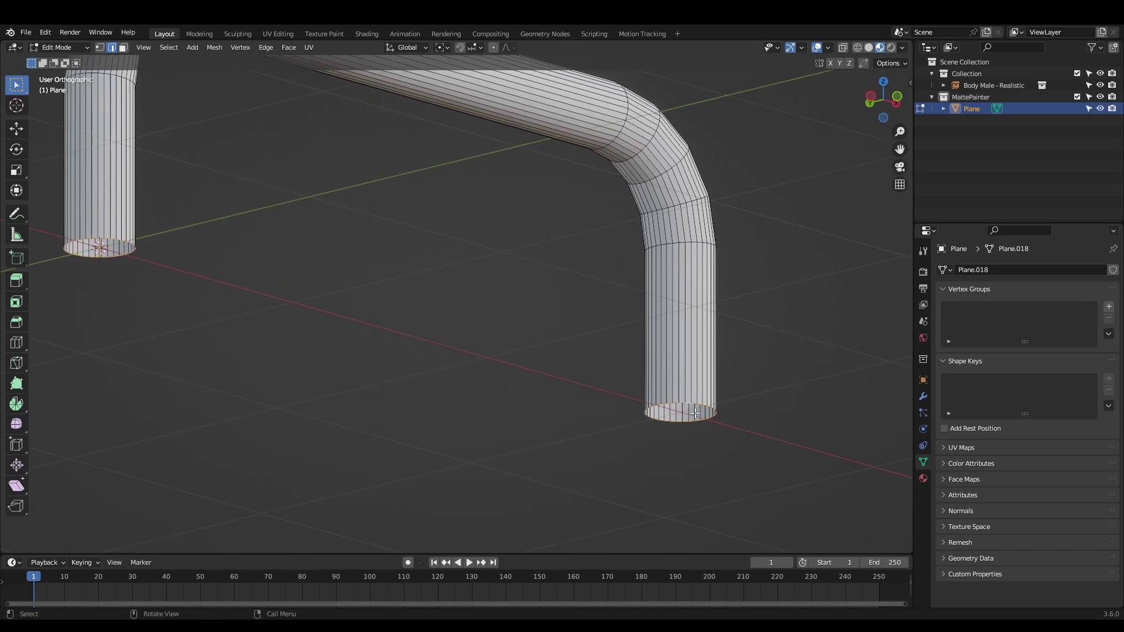
{"action": "key", "text": "f"}
{"action": "middle_click_drag", "start_coordinate": [694, 414], "coordinate": [499, 311]}
- Bevel a loop cut around the middle, extrude it outward into a collar, and unwrap the pipe
{"action": "key", "text": "Tab"}
{"action": "key", "text": "Tab"}
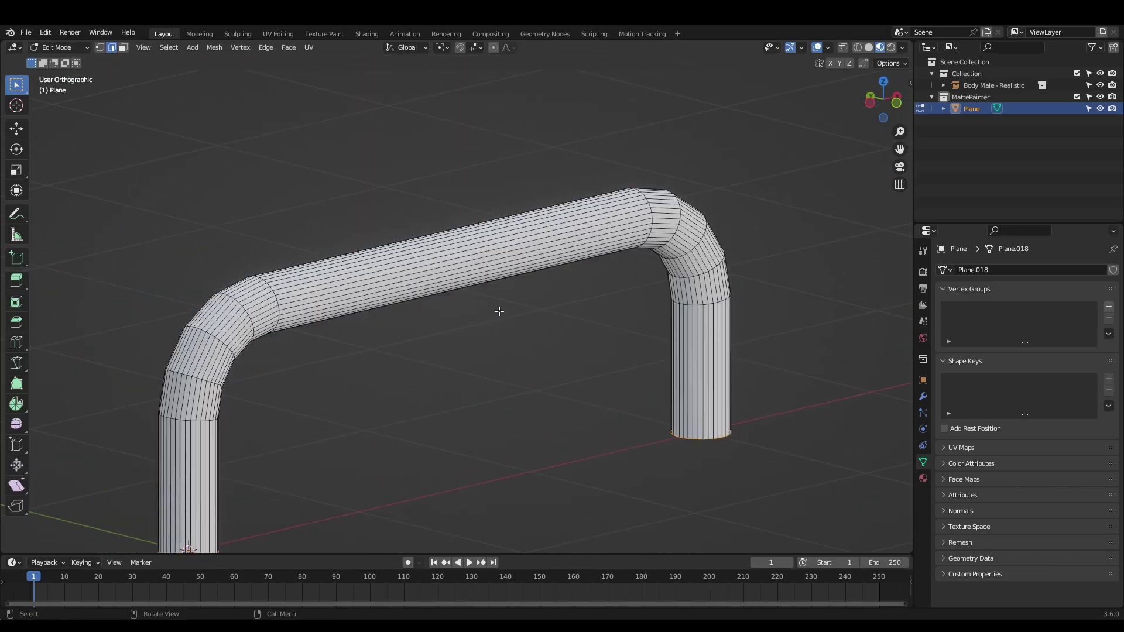
{"action": "left_click", "coordinate": [436, 250]}
{"action": "right_click", "coordinate": [436, 250]}
{"action": "key", "text": "ctrl+b"}
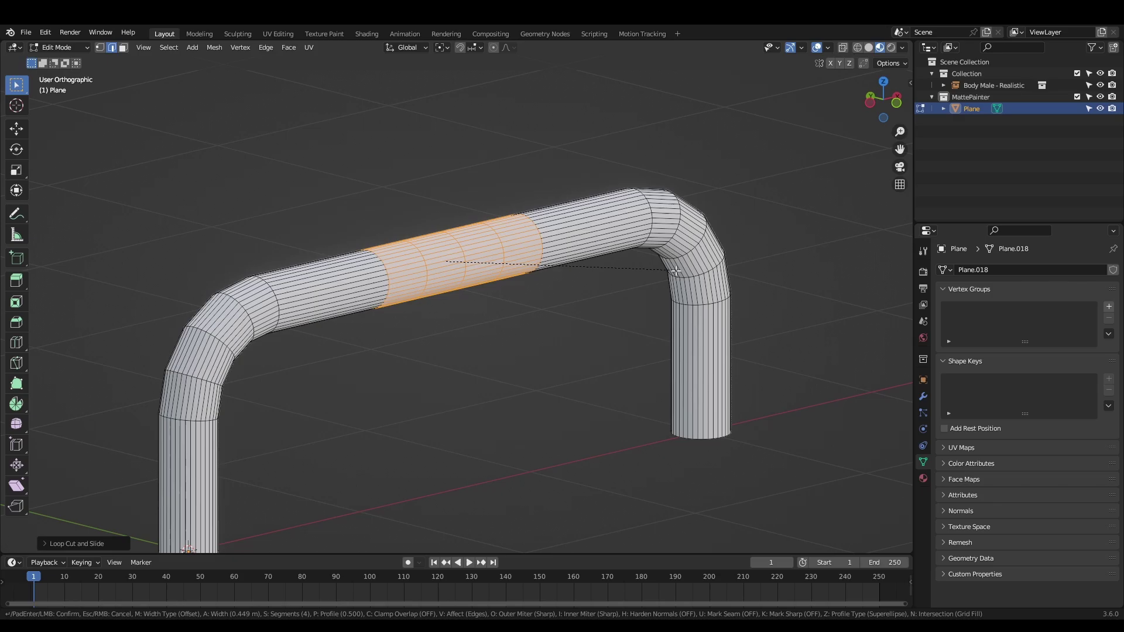
{"action": "key", "text": "alt+e"}
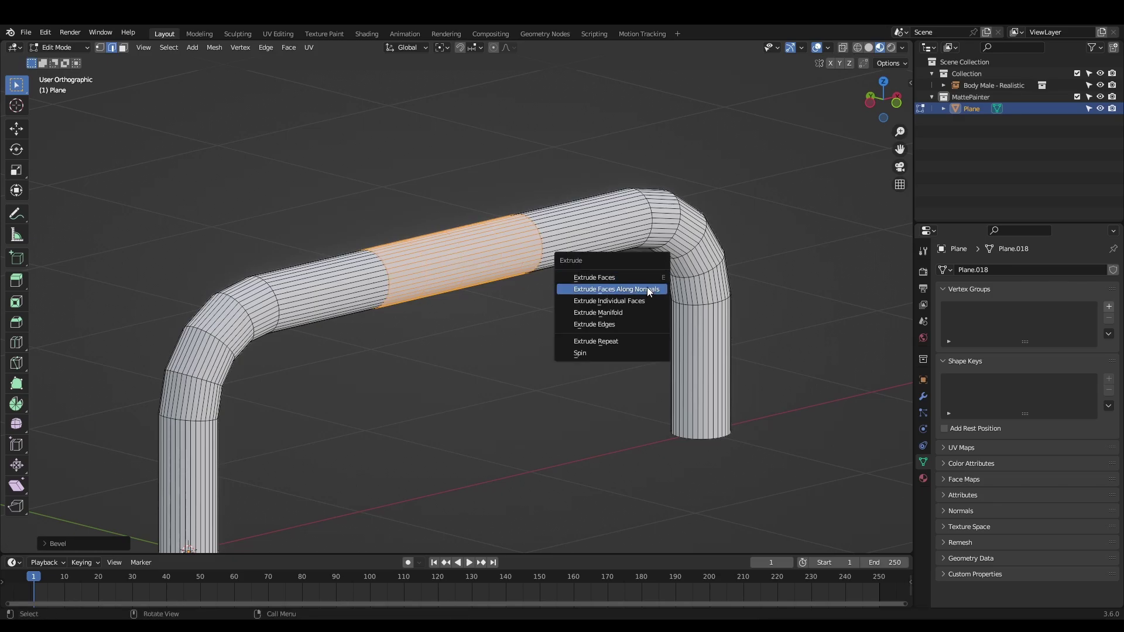
{"action": "left_click", "coordinate": [649, 291]}
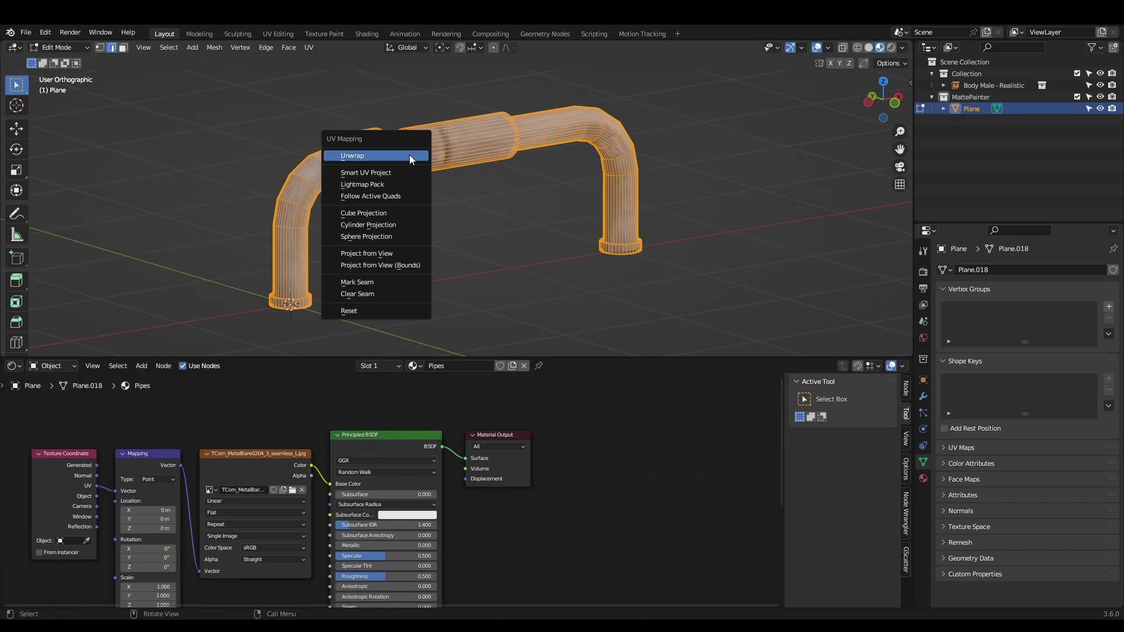
{"action": "left_click", "coordinate": [409, 156]}
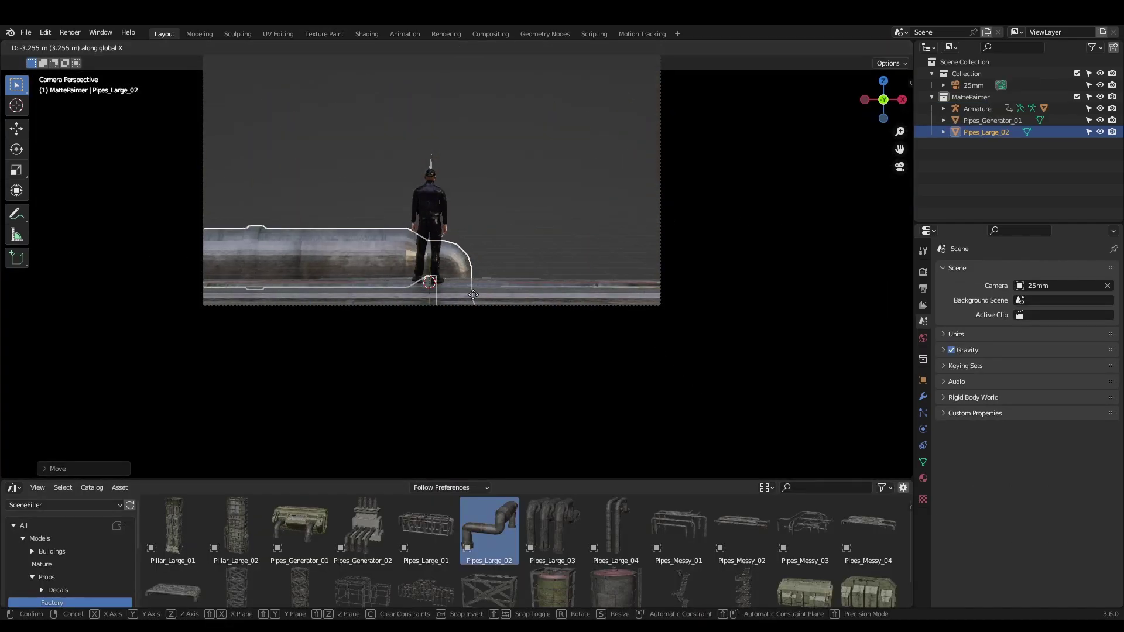
- Drop the Pipes_Large_02 piece along the floor next to the figure in the camera view
{"action": "left_click", "coordinate": [522, 183]}
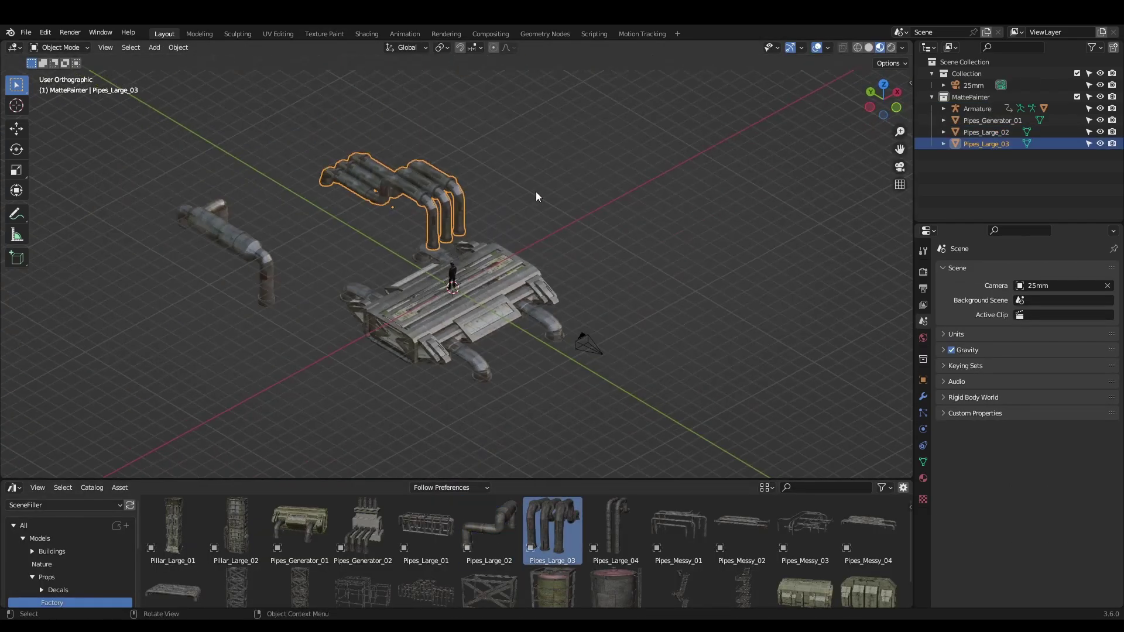
{"action": "middle_click_drag", "start_coordinate": [536, 191], "coordinate": [610, 274], "text": "shift"}
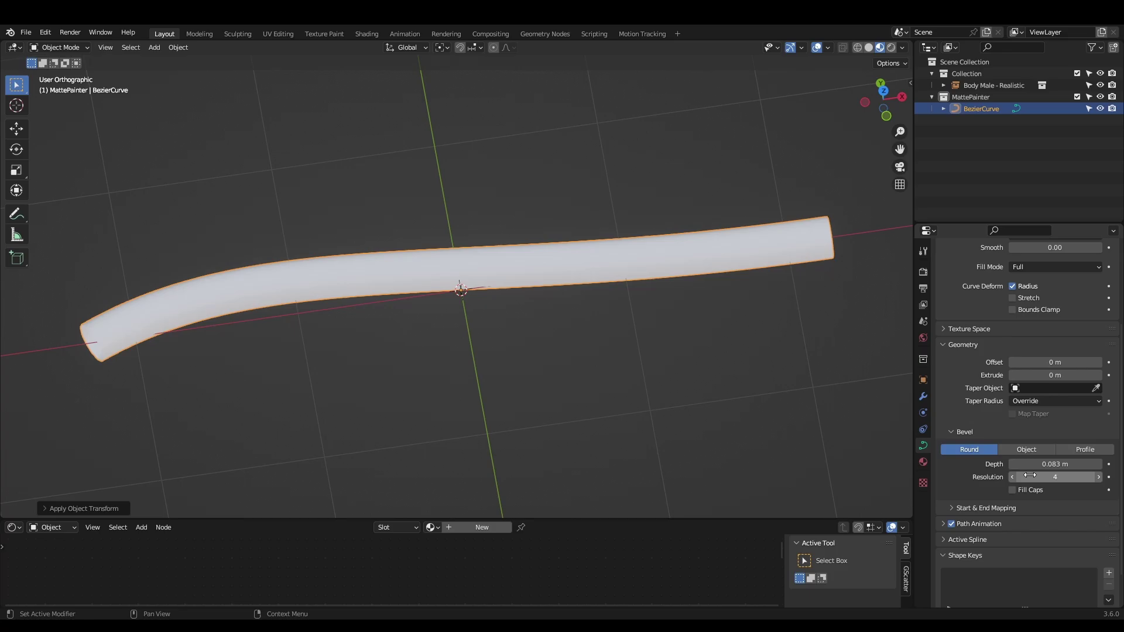
- Convert the tube to mesh and select all its lengthwise edges with Select Similar
{"action": "middle_click_drag", "start_coordinate": [537, 307], "coordinate": [543, 259]}
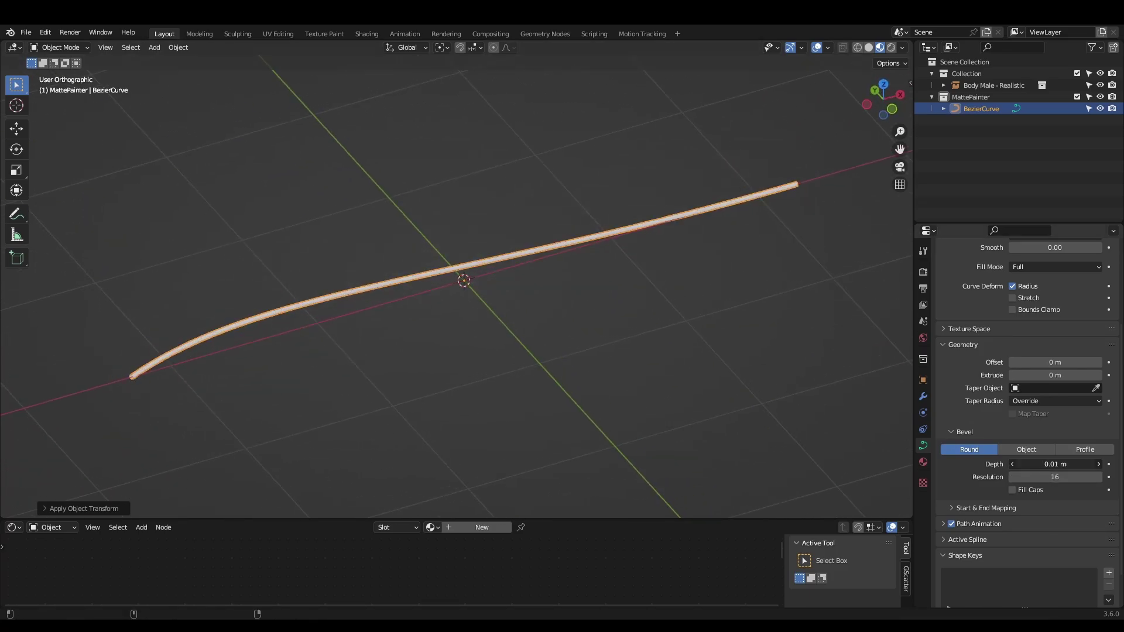
{"action": "right_click", "coordinate": [543, 258]}
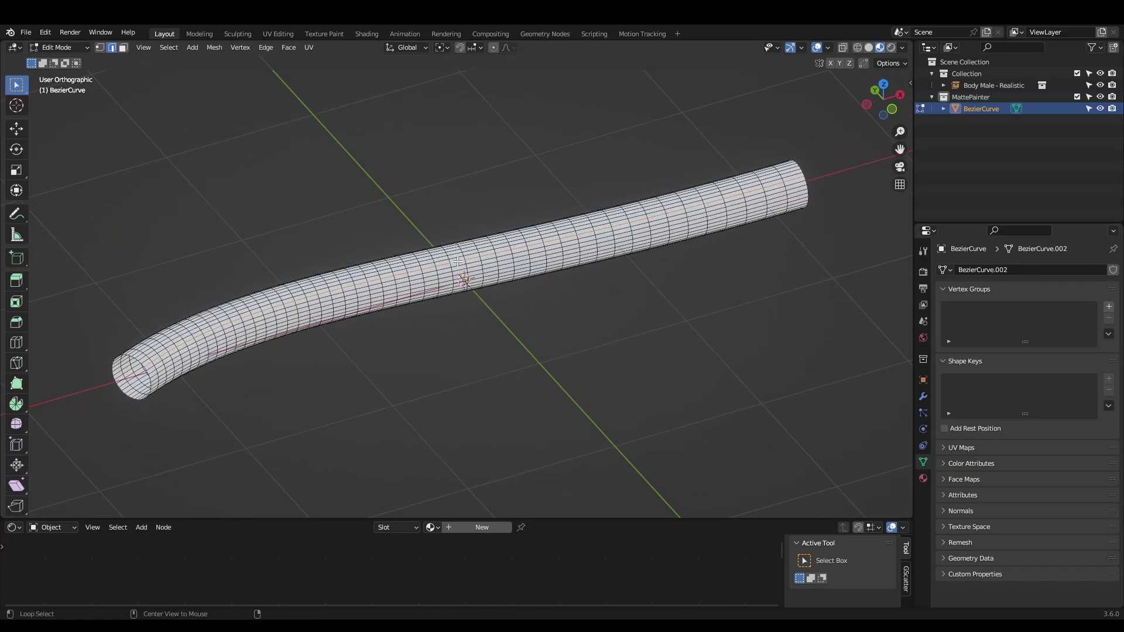
{"action": "key", "text": "shift+g"}
{"action": "left_click", "coordinate": [444, 288]}
- Separate the selected edges and convert them into beveled cable curves along the tube
{"action": "scroll", "coordinate": [461, 192], "scroll_direction": "up", "scroll_amount": 5}
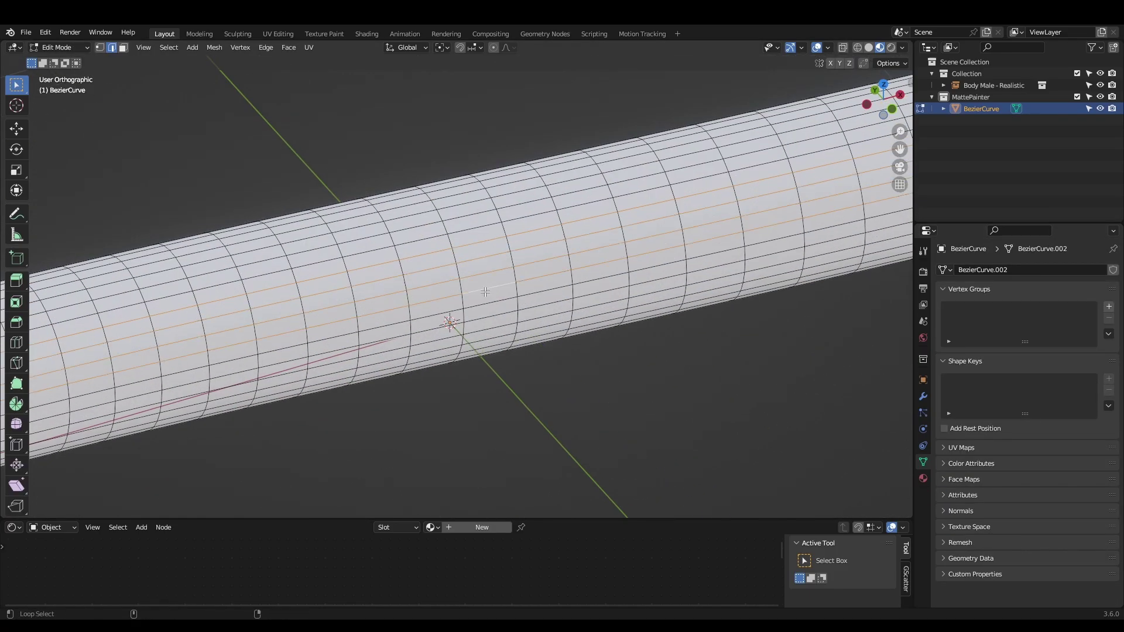
{"action": "middle_click_drag", "start_coordinate": [461, 192], "coordinate": [497, 291]}
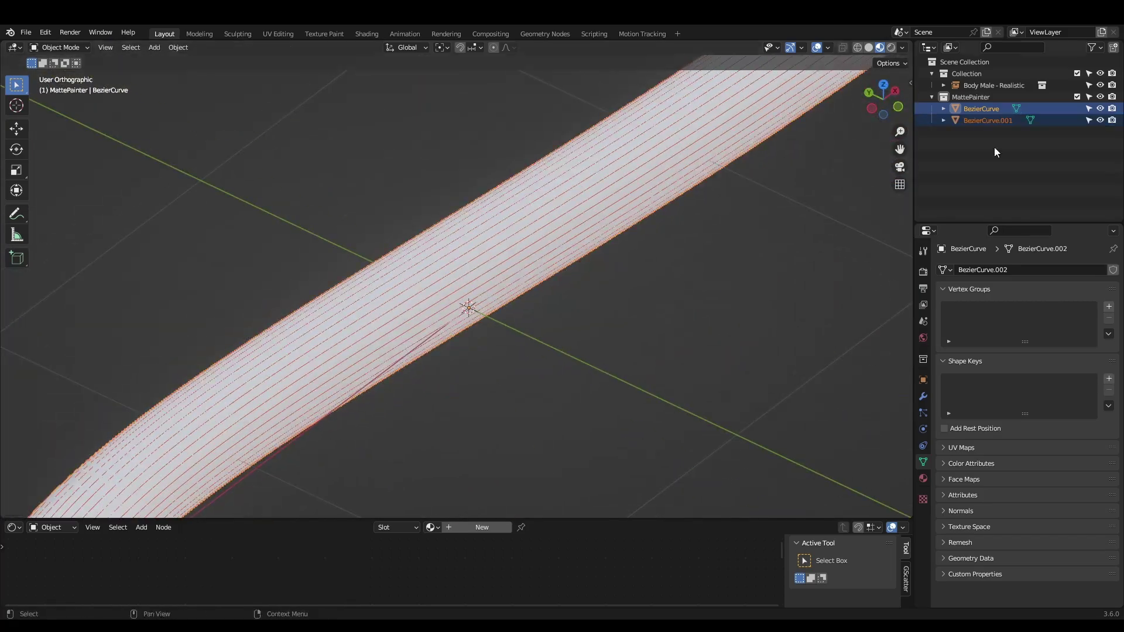
{"action": "right_click", "coordinate": [556, 314]}
{"action": "mouse_move", "coordinate": [559, 316]}
{"action": "right_click", "coordinate": [571, 290]}
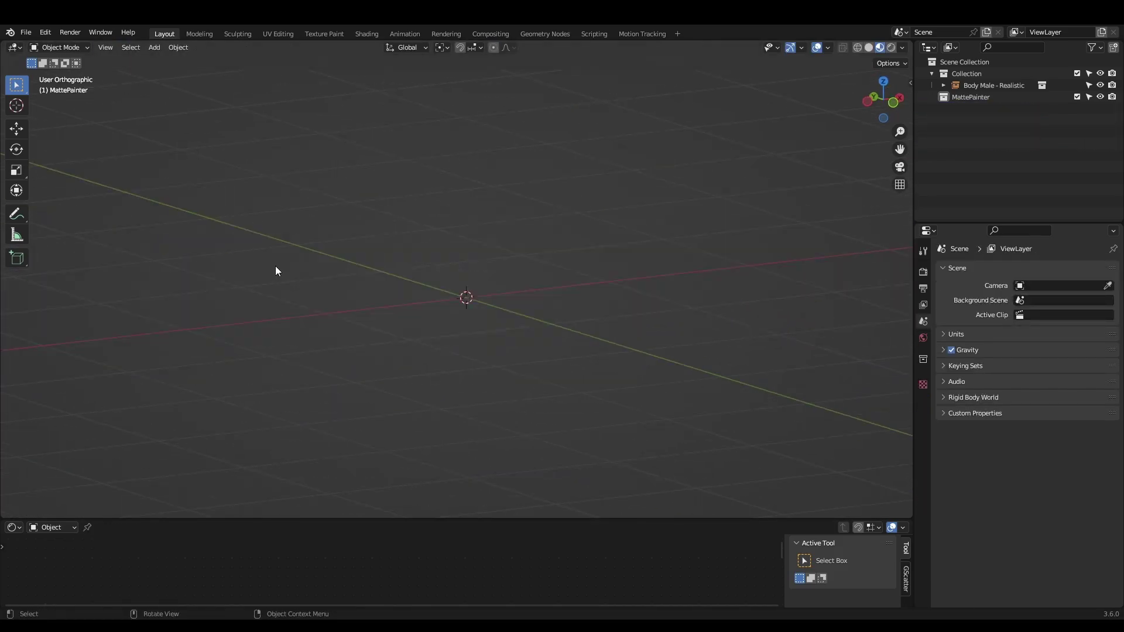
- Switch into Edit Mode to work on the curve's control points
{"action": "key", "text": "Tab"}
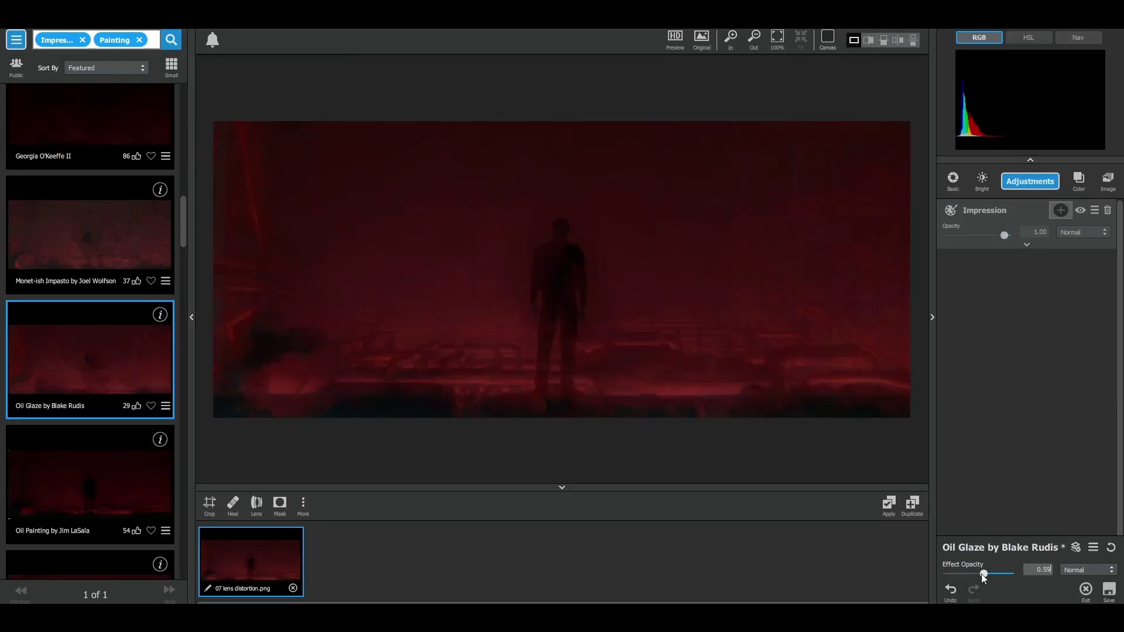
- Swap the Oil Glaze preset for Palette Knife and Oil I at 1.00 effect opacity
{"action": "scroll", "coordinate": [91, 351], "scroll_direction": "down", "scroll_amount": 2}
{"action": "left_click", "coordinate": [121, 438]}
{"action": "scroll", "coordinate": [88, 351], "scroll_direction": "down", "scroll_amount": 2}
{"action": "left_click", "coordinate": [84, 346]}
{"action": "scroll", "coordinate": [88, 293], "scroll_direction": "down", "scroll_amount": 2}
{"action": "left_click", "coordinate": [87, 269]}
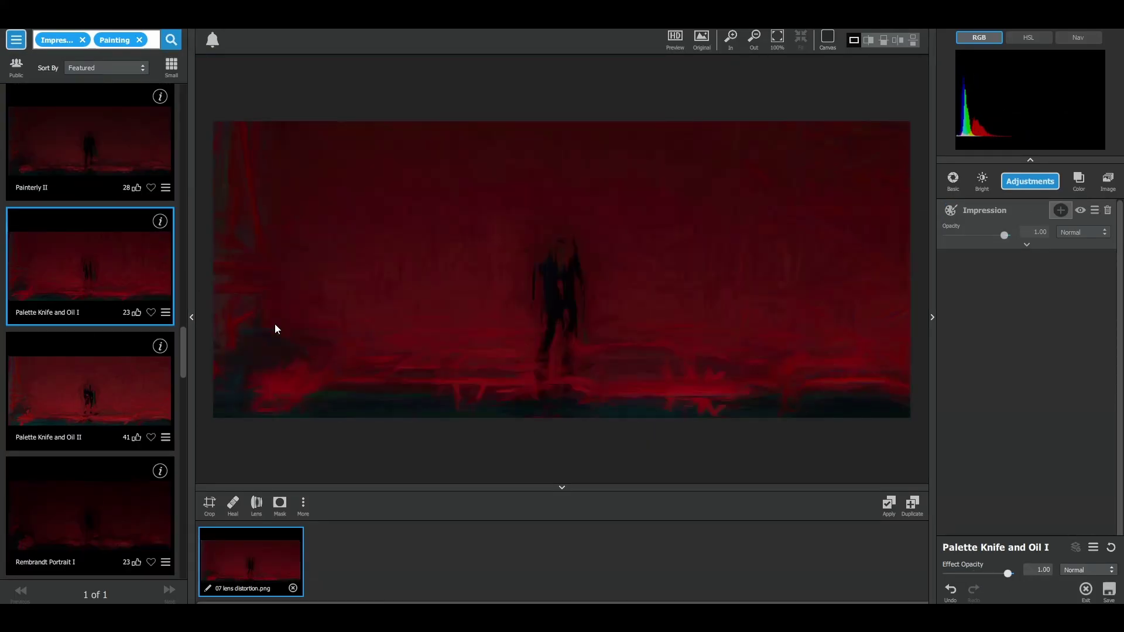